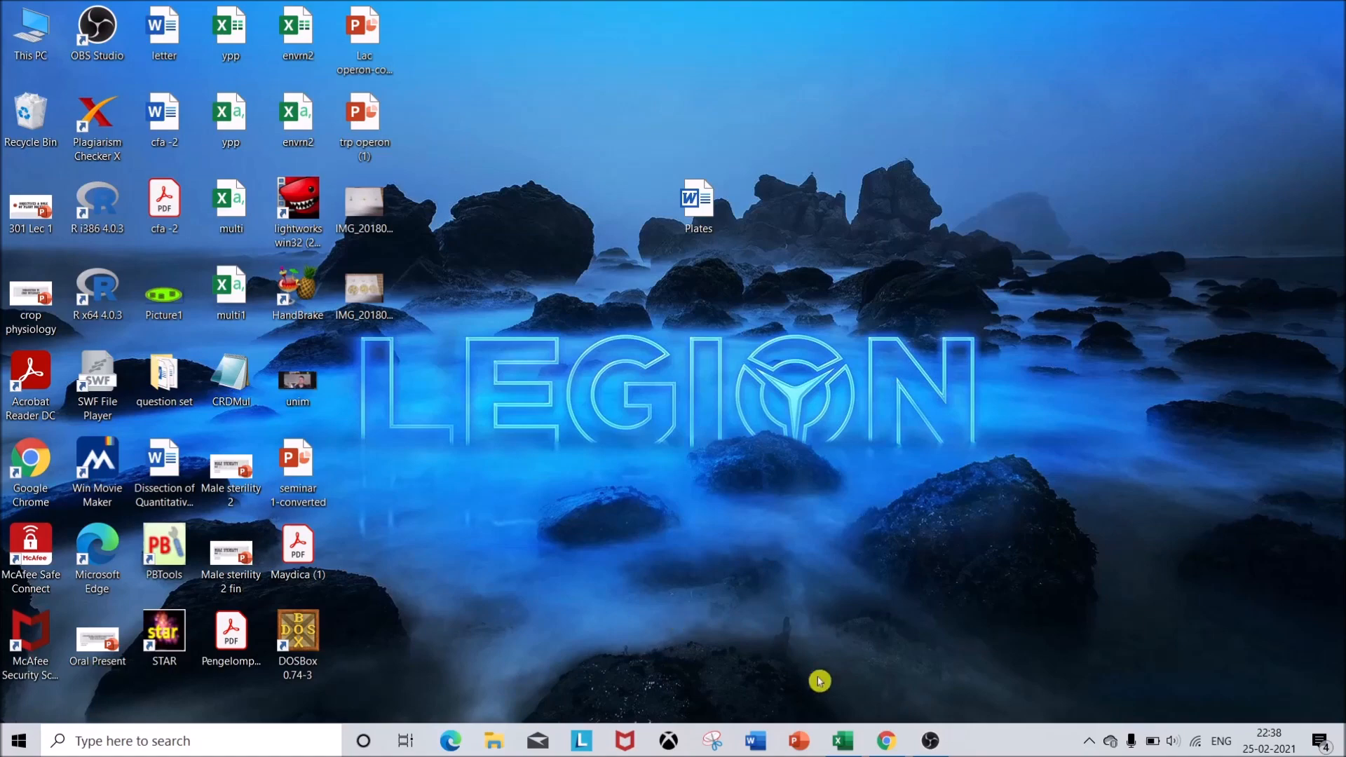
- Switch to the pca workbook in Excel and examine the header row, from Genotype across the trait columns
{"action": "left_click", "coordinate": [857, 738]}
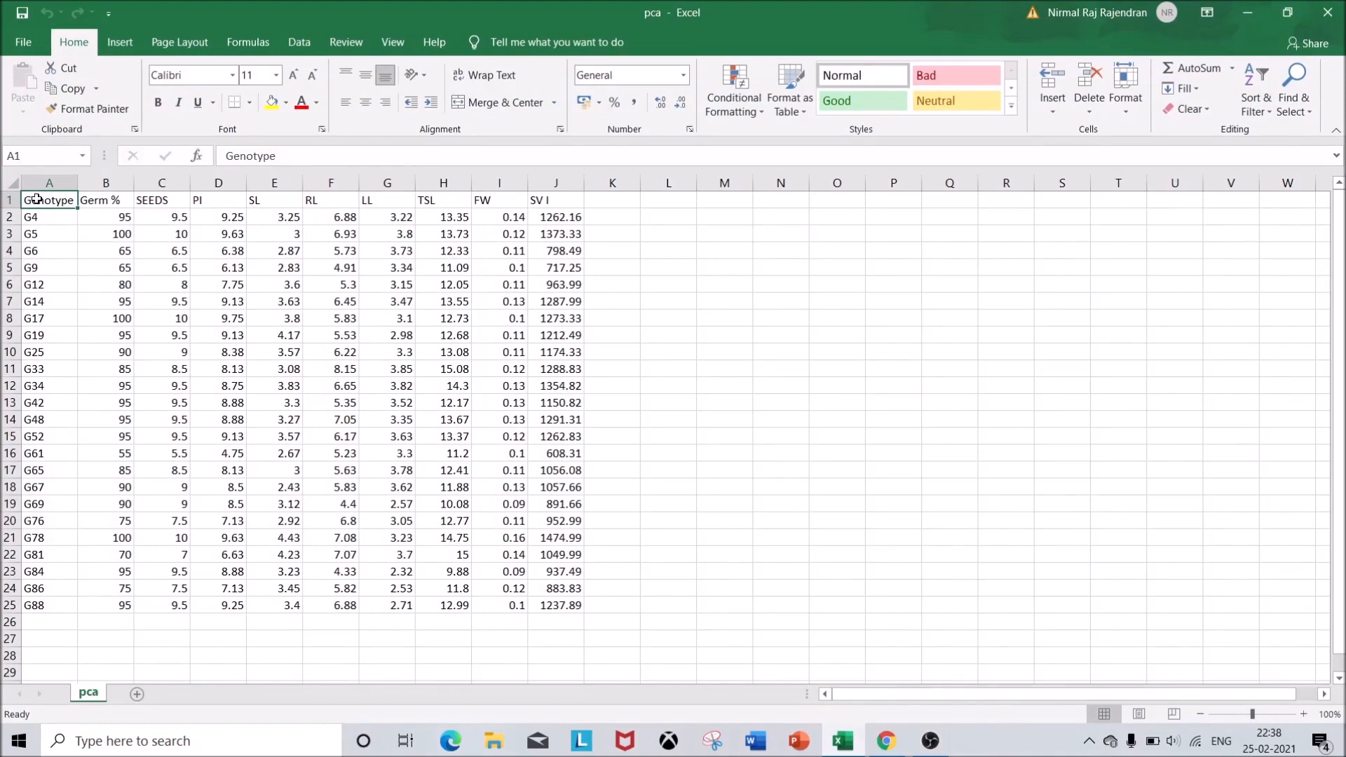
{"action": "key", "text": "shift+Right"}
{"action": "key", "text": "Down"}
{"action": "key", "text": "Up"}
{"action": "key", "text": "Right"}
{"action": "key", "text": "shift+Right"}
{"action": "key", "text": "shift+Right"}
{"action": "key", "text": "shift+Right"}
{"action": "key", "text": "shift+Right"}
{"action": "key", "text": "shift+Right"}
{"action": "key", "text": "shift+Right"}
{"action": "key", "text": "shift+Right"}
{"action": "key", "text": "shift+Right"}
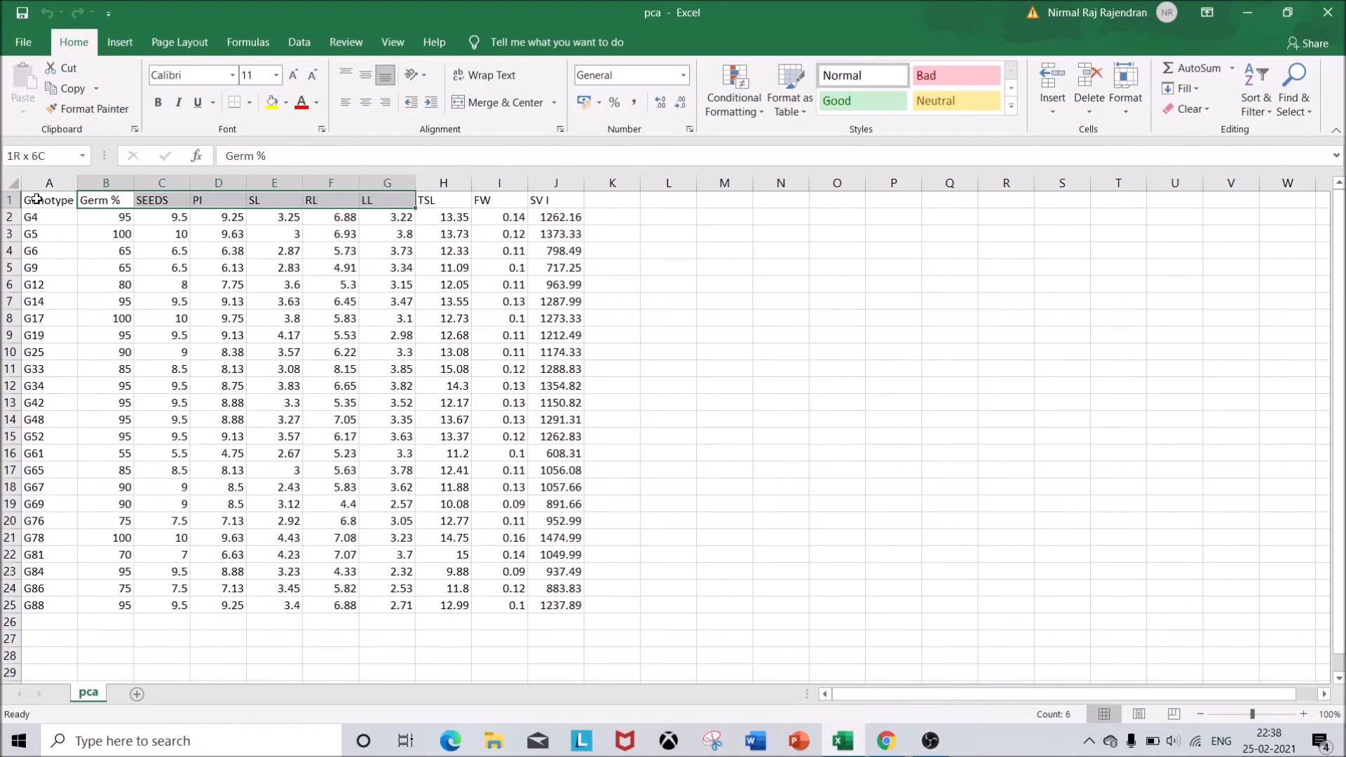
- Go down the Germ % column to examine the trait values of all genotypes
{"action": "key", "text": "Down"}
{"action": "key", "text": "Down"}
{"action": "key", "text": "Down"}
{"action": "key", "text": "Down"}
{"action": "key", "text": "Down"}
{"action": "key", "text": "Down"}
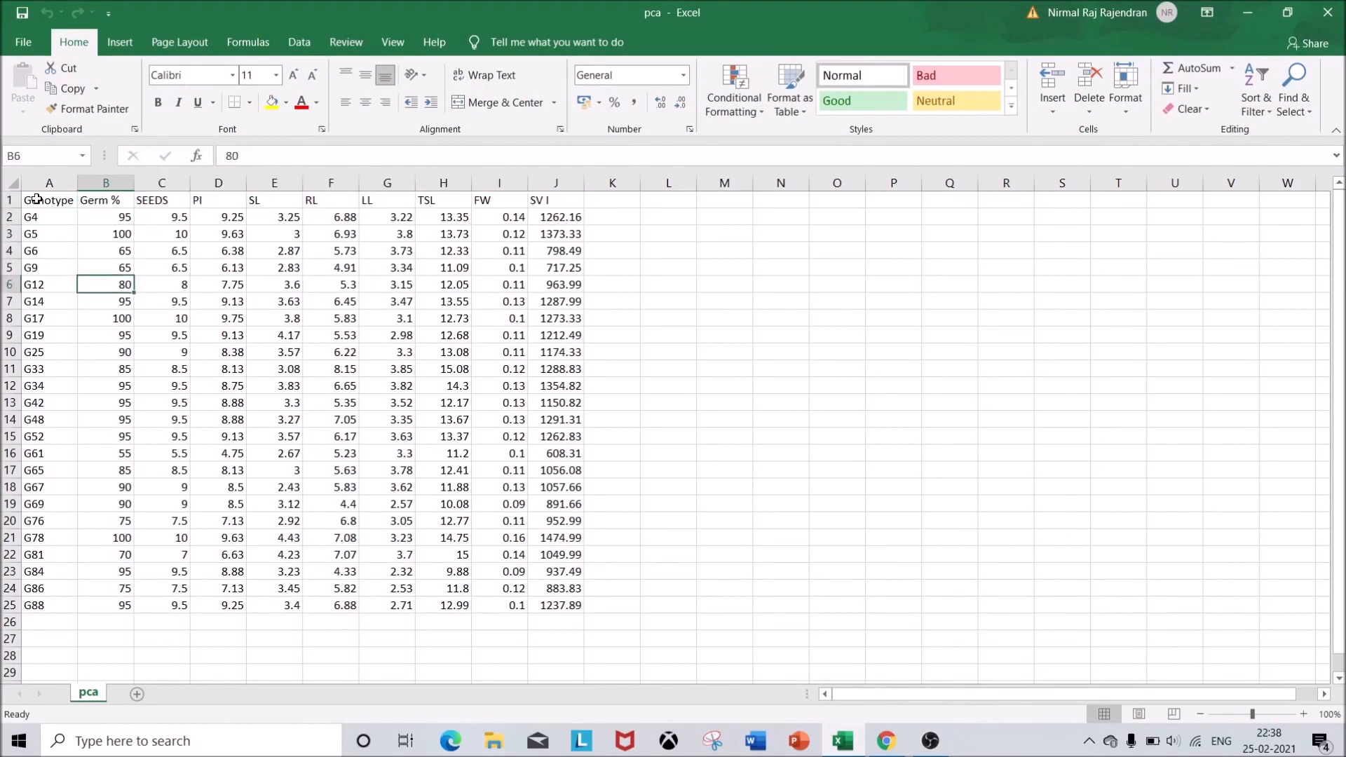
{"action": "key", "text": "Down"}
{"action": "key", "text": "Down"}
{"action": "key", "text": "Down"}
{"action": "key", "text": "Down"}
{"action": "key", "text": "Down"}
{"action": "key", "text": "Down"}
{"action": "key", "text": "Down"}
{"action": "key", "text": "Down"}
{"action": "key", "text": "Down"}
{"action": "key", "text": "Down"}
{"action": "key", "text": "Down"}
{"action": "key", "text": "Down"}
{"action": "key", "text": "Down"}
{"action": "key", "text": "Down"}
{"action": "key", "text": "Down"}
{"action": "key", "text": "Down"}
{"action": "key", "text": "Down"}
{"action": "key", "text": "Down"}
{"action": "key", "text": "Down"}
{"action": "key", "text": "Down"}
- Examine the genotype names in column A from the last row back up to the header
{"action": "key", "text": "Left"}
{"action": "key", "text": "Up"}
{"action": "key", "text": "Up"}
{"action": "key", "text": "Up"}
{"action": "key", "text": "Up"}
{"action": "key", "text": "Up"}
{"action": "key", "text": "Up"}
{"action": "key", "text": "Up"}
{"action": "key", "text": "Up"}
{"action": "key", "text": "Up"}
{"action": "key", "text": "Up"}
{"action": "key", "text": "Up"}
{"action": "key", "text": "Up"}
{"action": "key", "text": "Up"}
{"action": "key", "text": "Up"}
{"action": "key", "text": "Up"}
{"action": "key", "text": "Up"}
{"action": "key", "text": "Up"}
{"action": "key", "text": "Up"}
{"action": "key", "text": "Up"}
{"action": "key", "text": "Up"}
{"action": "key", "text": "Up"}
{"action": "key", "text": "Up"}
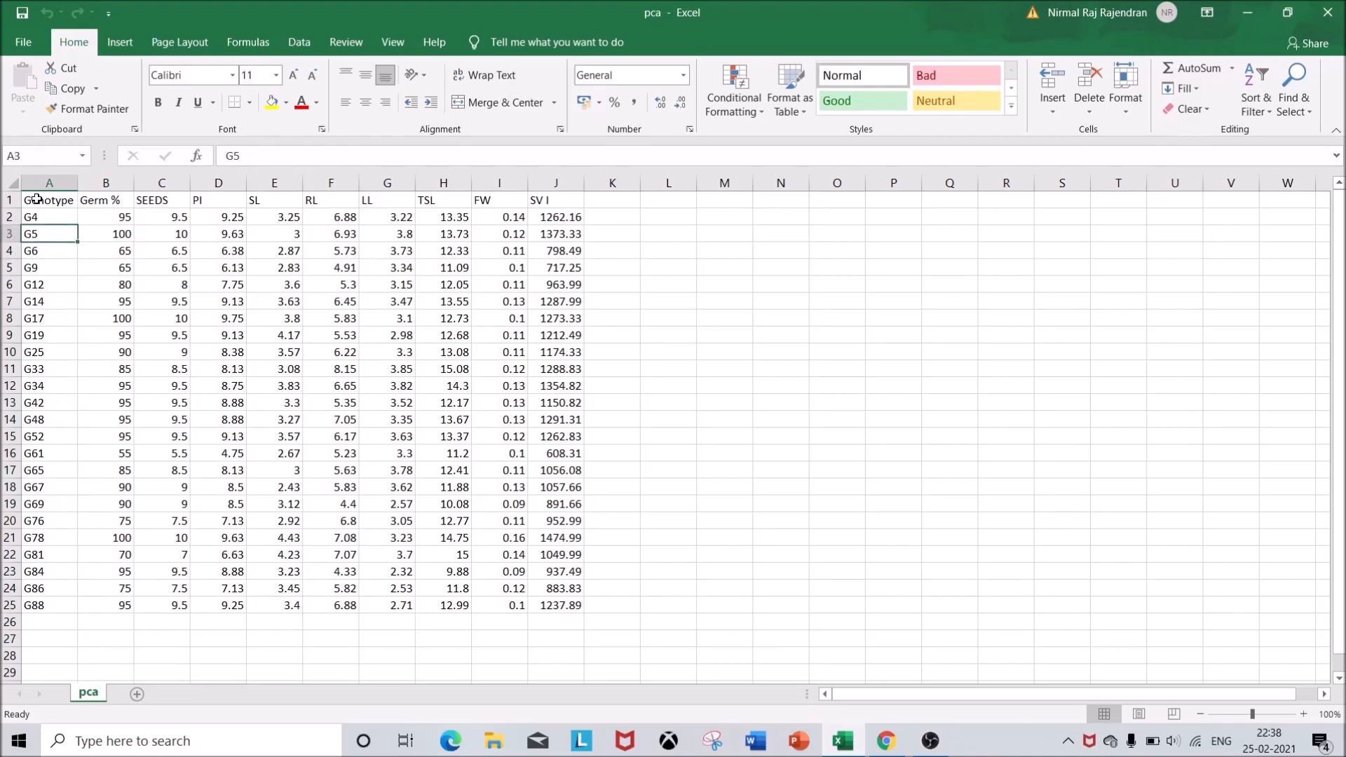
{"action": "key", "text": "Up"}
{"action": "key", "text": "Up"}
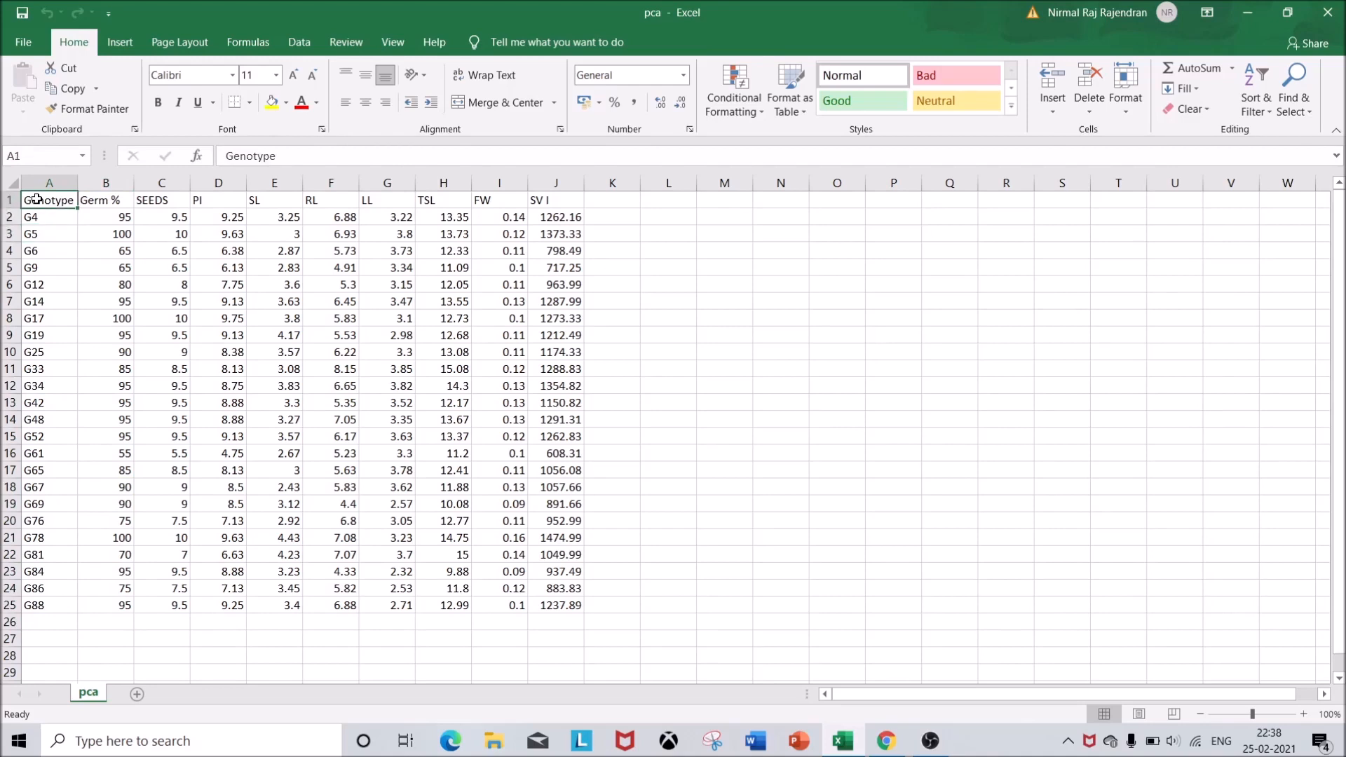
- Open the Save As settings for pca, choose the CSV (Comma delimited) type, and return to the sheet without saving
{"action": "left_click", "coordinate": [30, 45]}
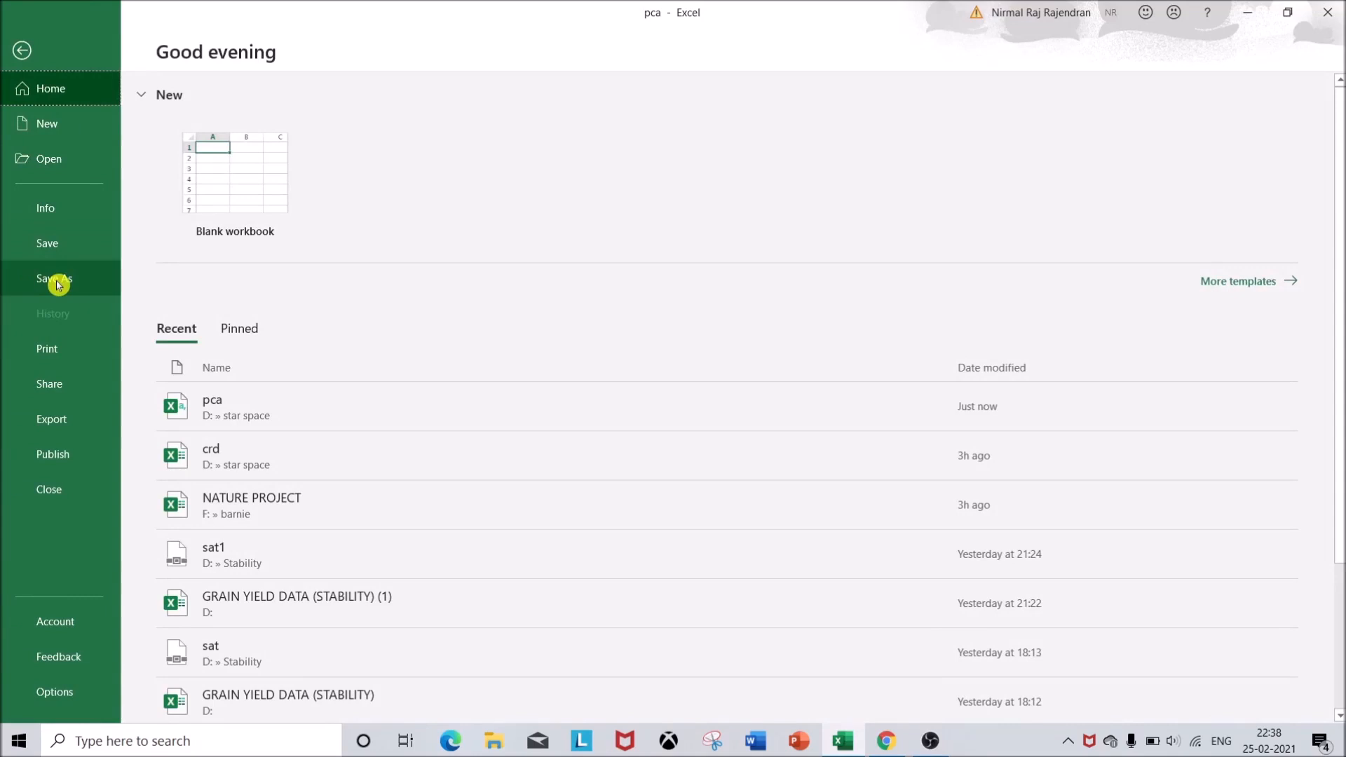
{"action": "left_click", "coordinate": [57, 284]}
{"action": "left_click", "coordinate": [265, 367]}
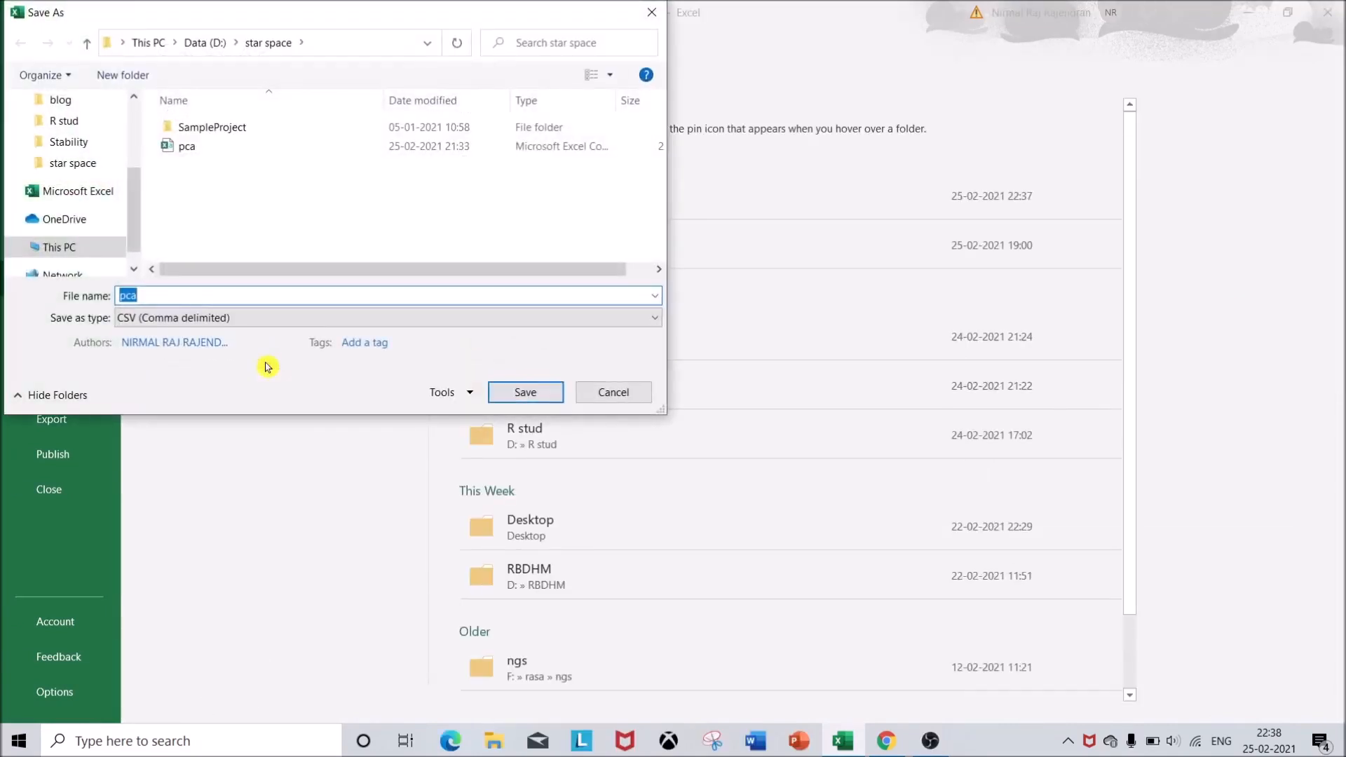
{"action": "left_click", "coordinate": [166, 293]}
{"action": "left_click", "coordinate": [153, 324]}
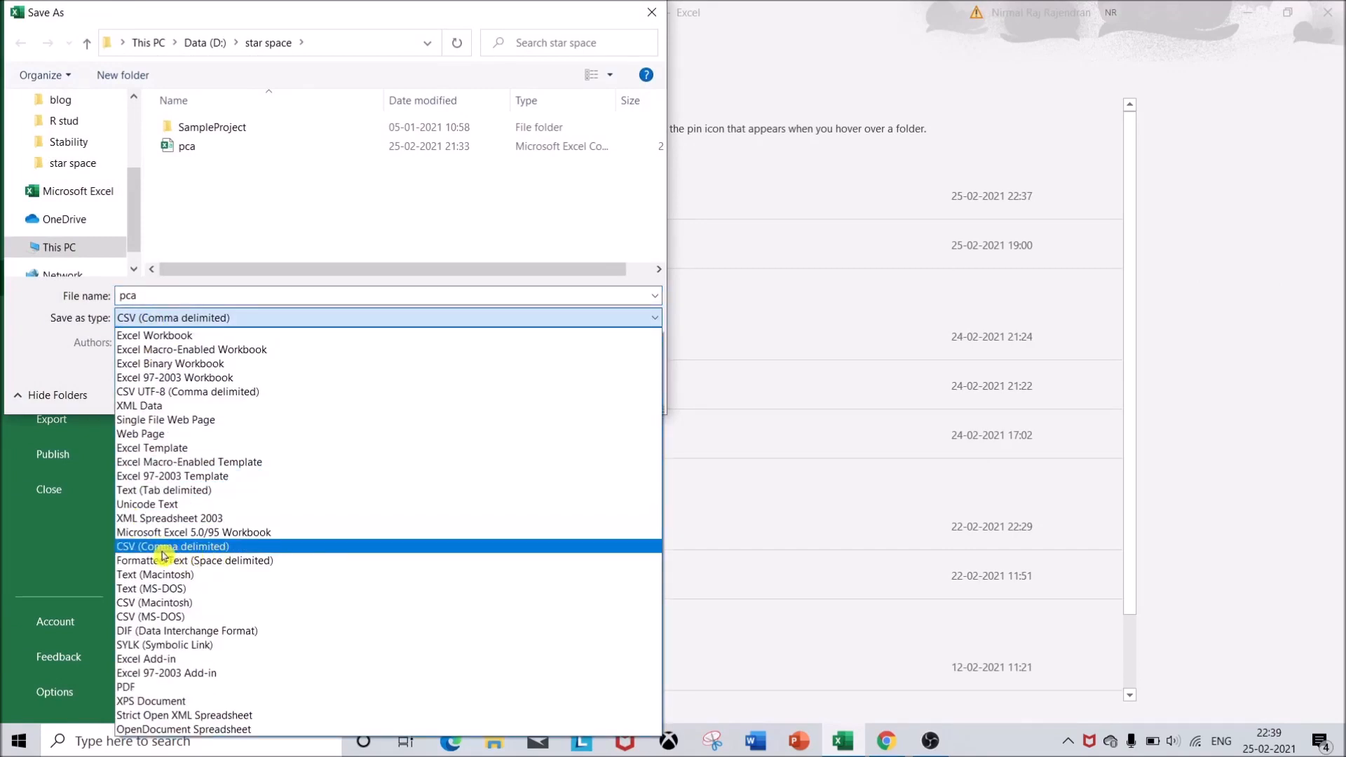
{"action": "left_click", "coordinate": [254, 551]}
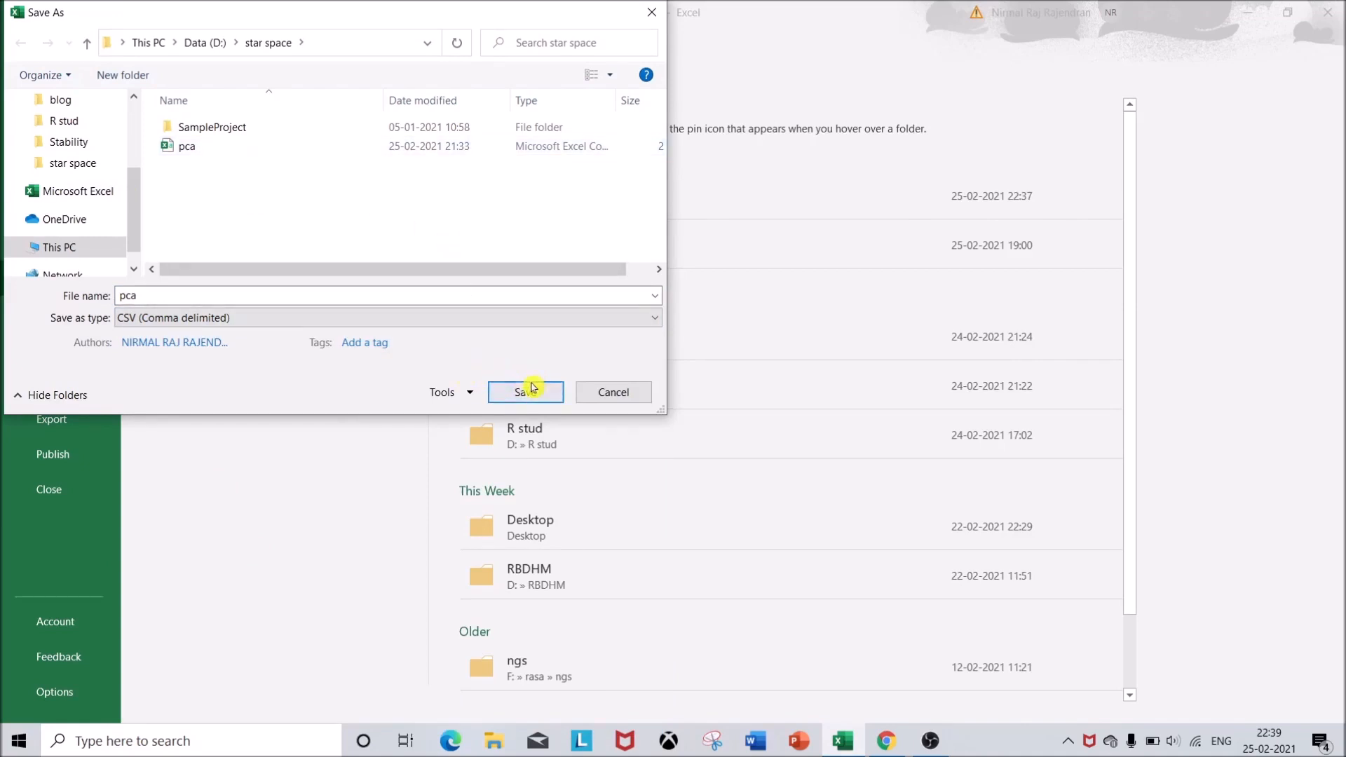
{"action": "left_click", "coordinate": [653, 17]}
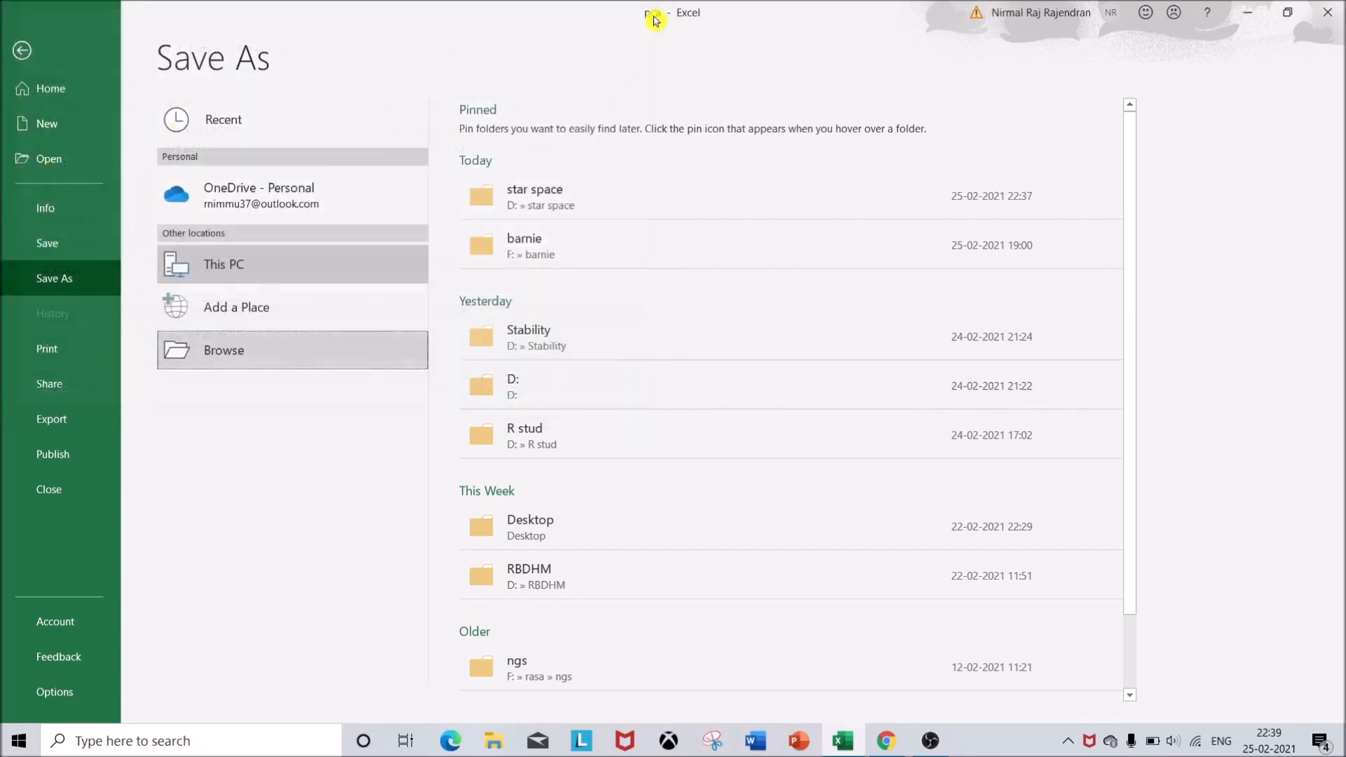
{"action": "left_click", "coordinate": [25, 57]}
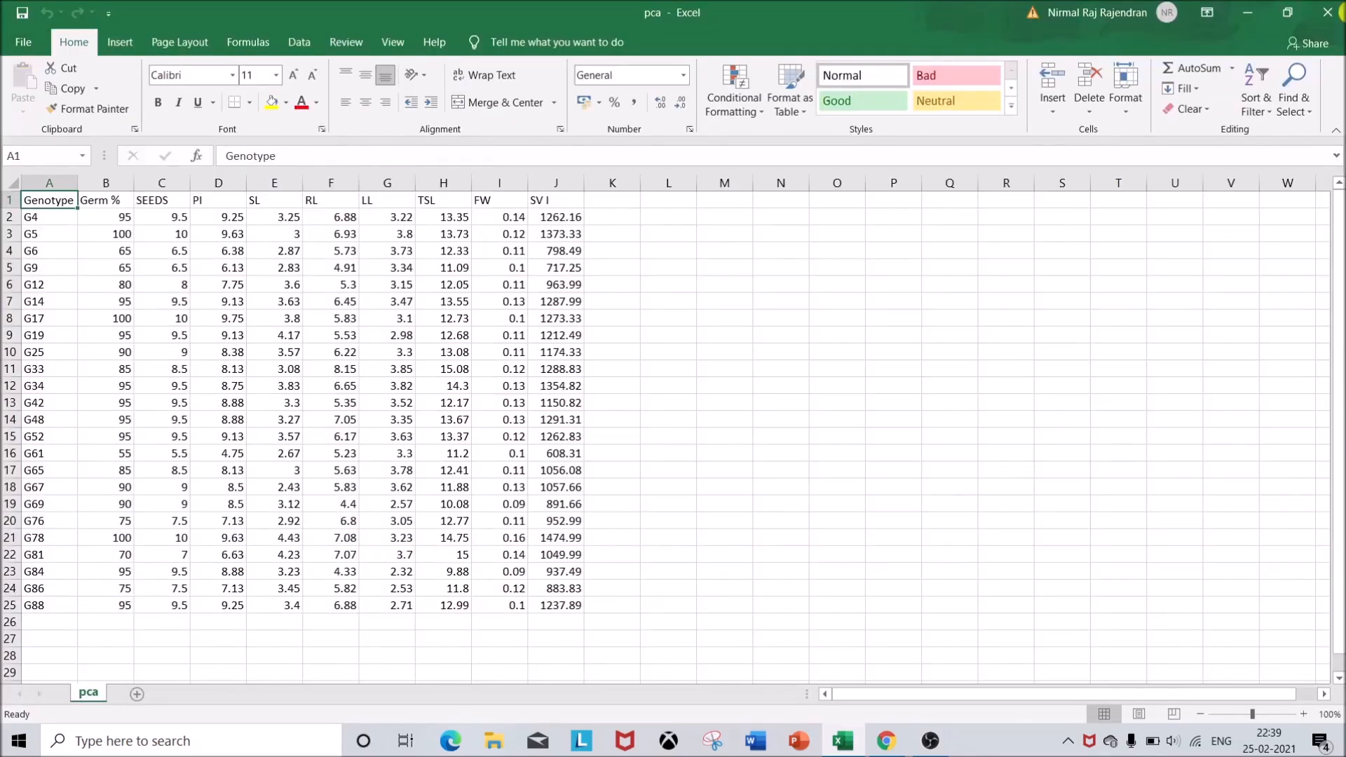
- Close the pca workbook and launch STAR (Statistical Tool for Agricultural Research)
{"action": "left_click", "coordinate": [1328, 12]}
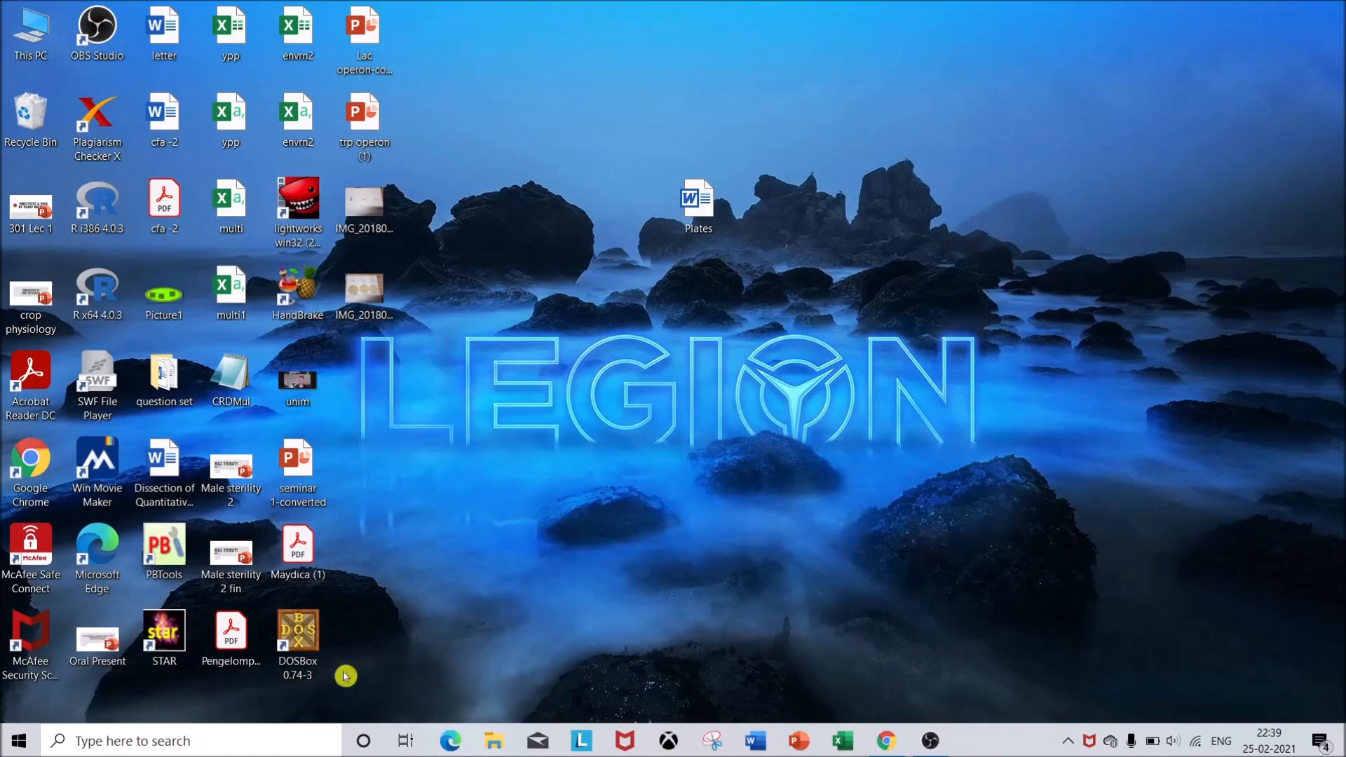
{"action": "double_click", "coordinate": [170, 638]}
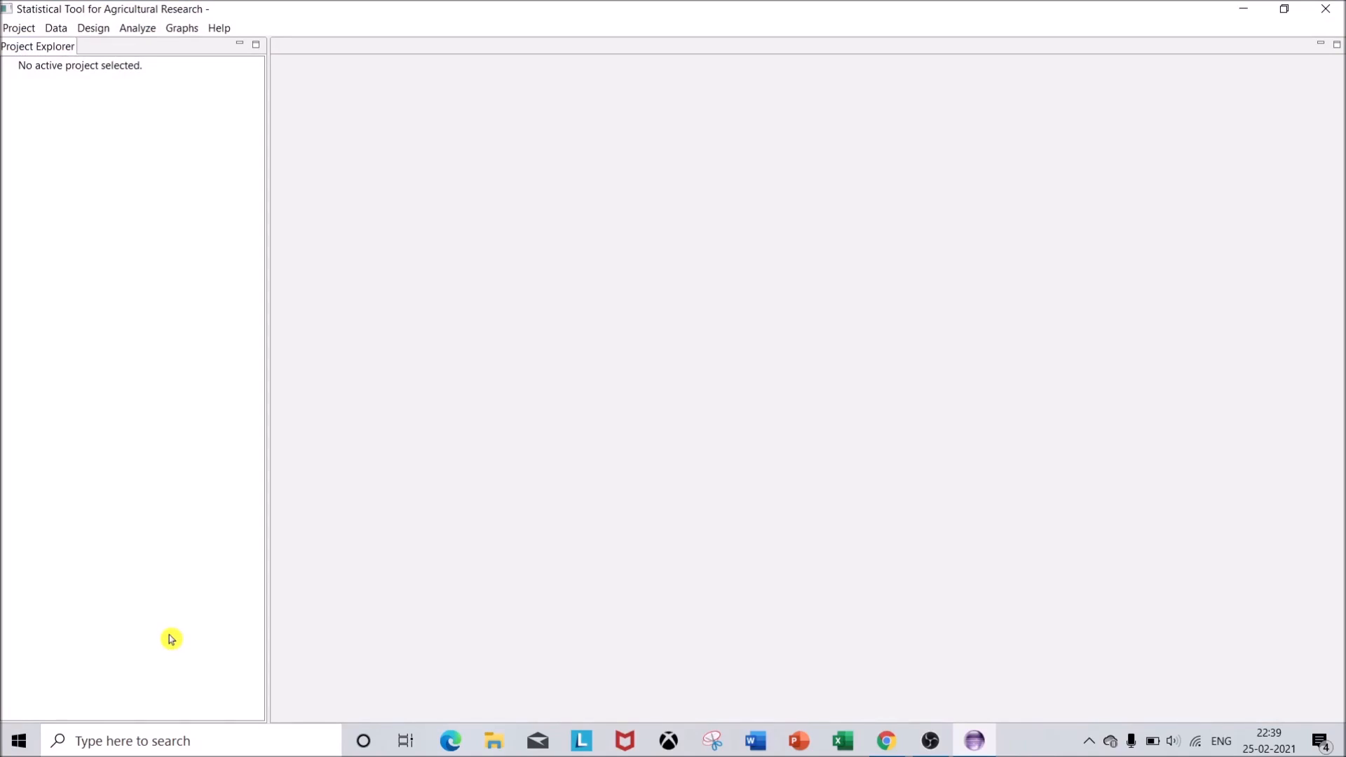
- Create a new project named pcademo
{"action": "left_click", "coordinate": [19, 32]}
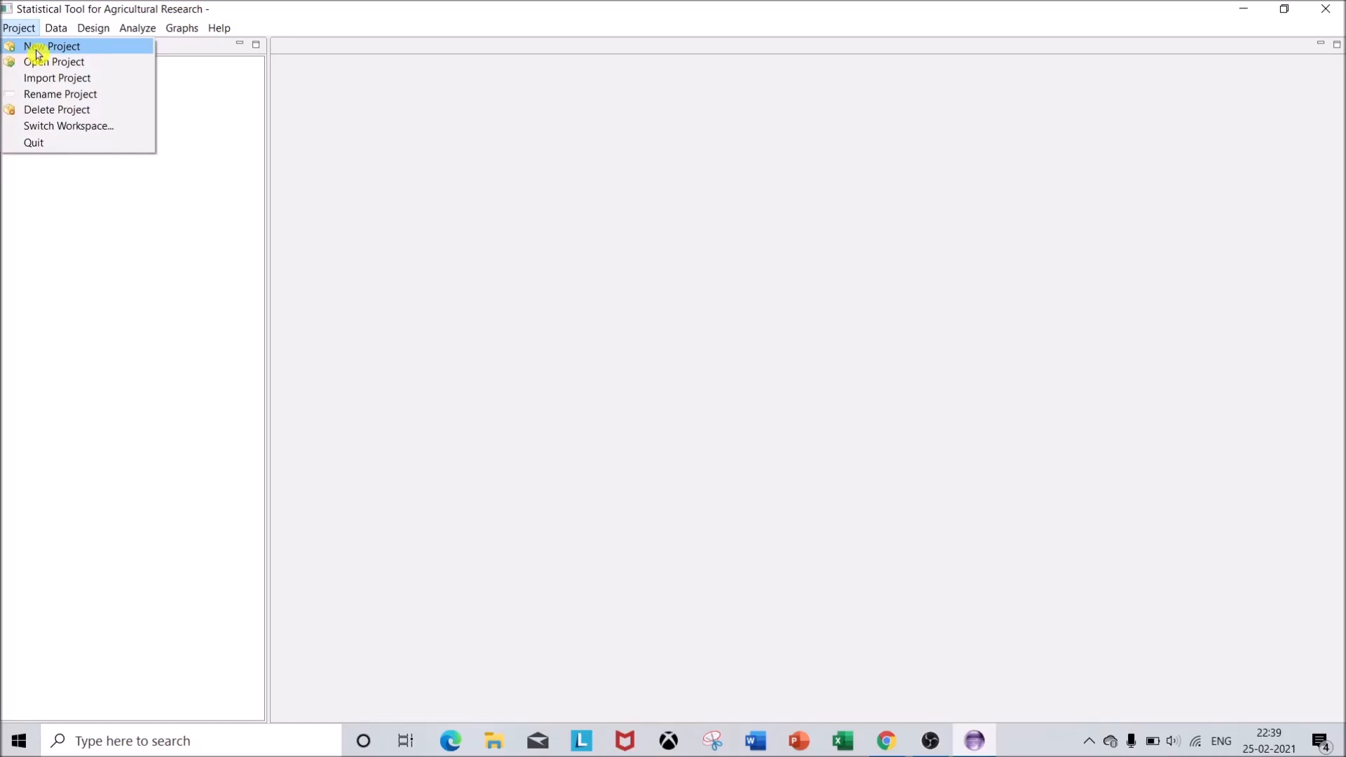
{"action": "left_click", "coordinate": [38, 54]}
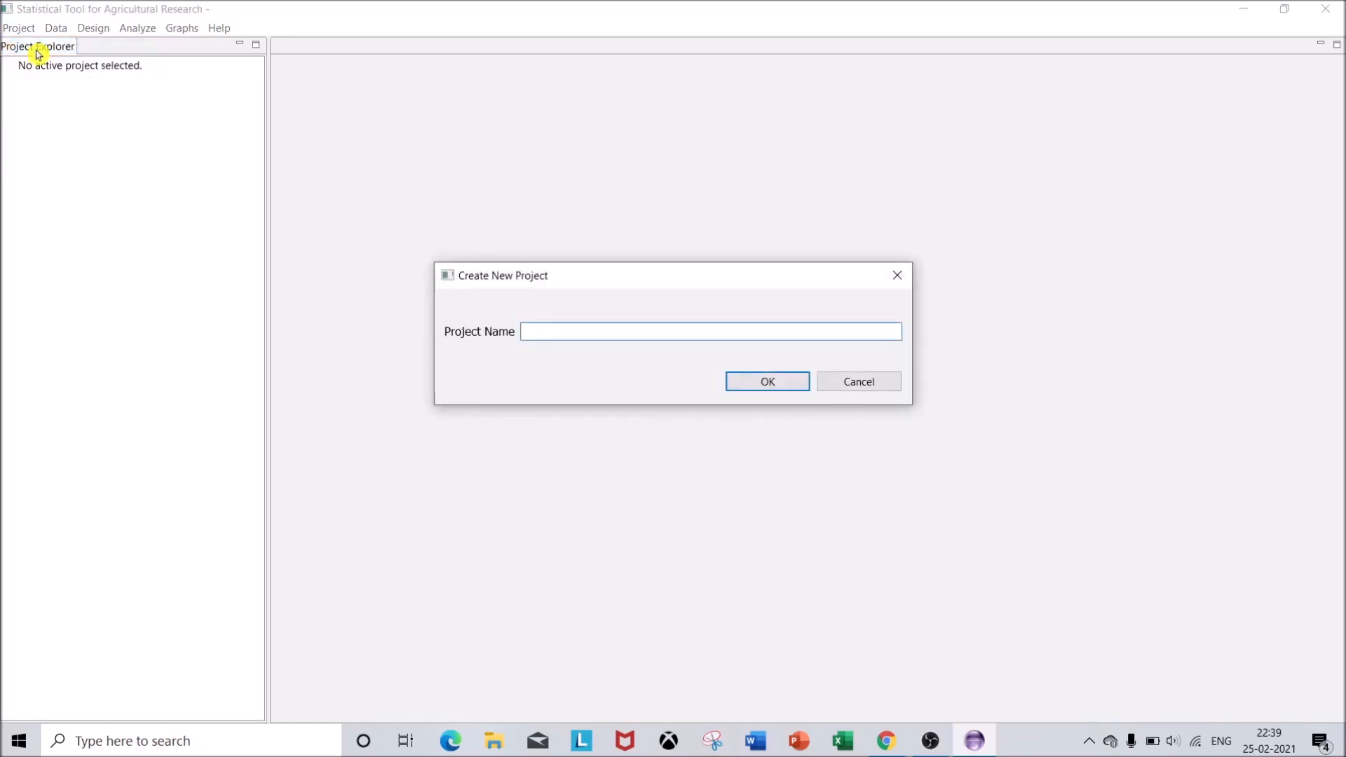
{"action": "type", "text": "pca"}
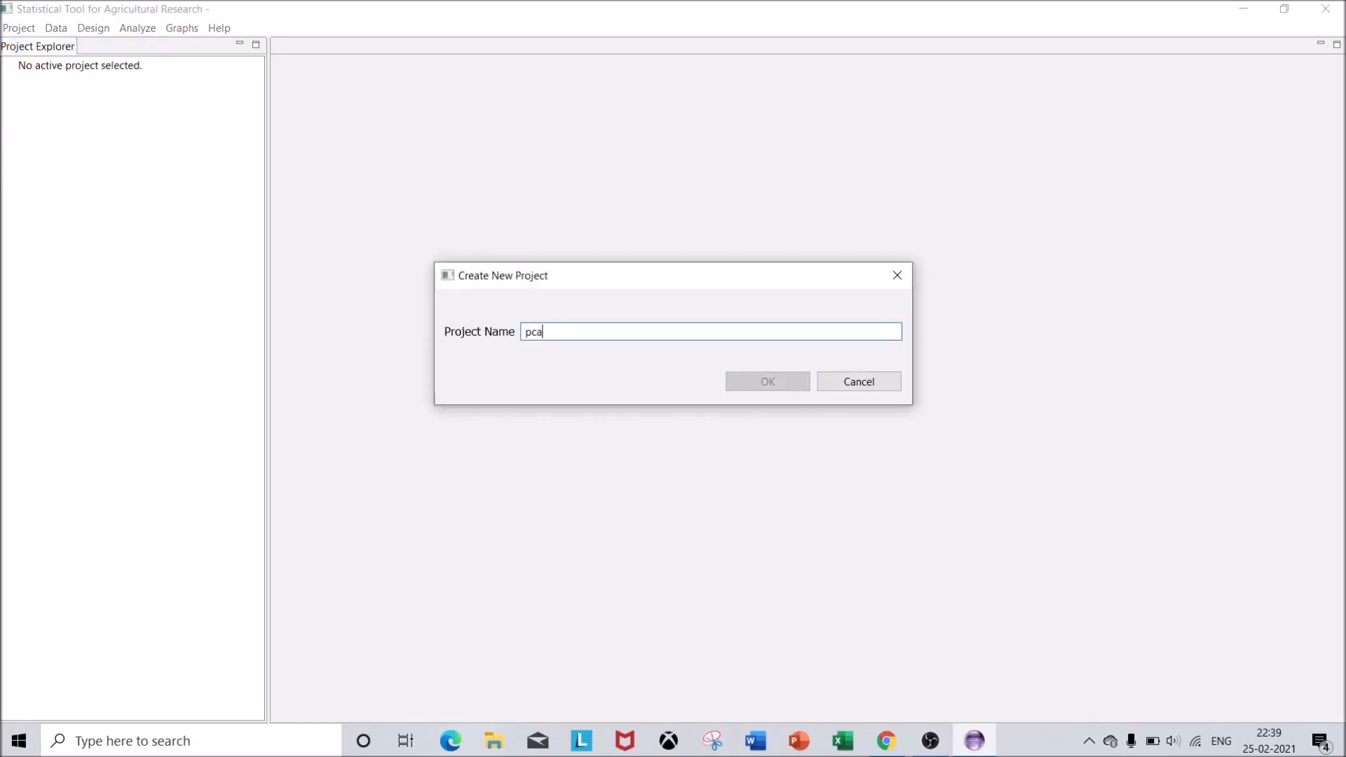
{"action": "type", "text": "demo"}
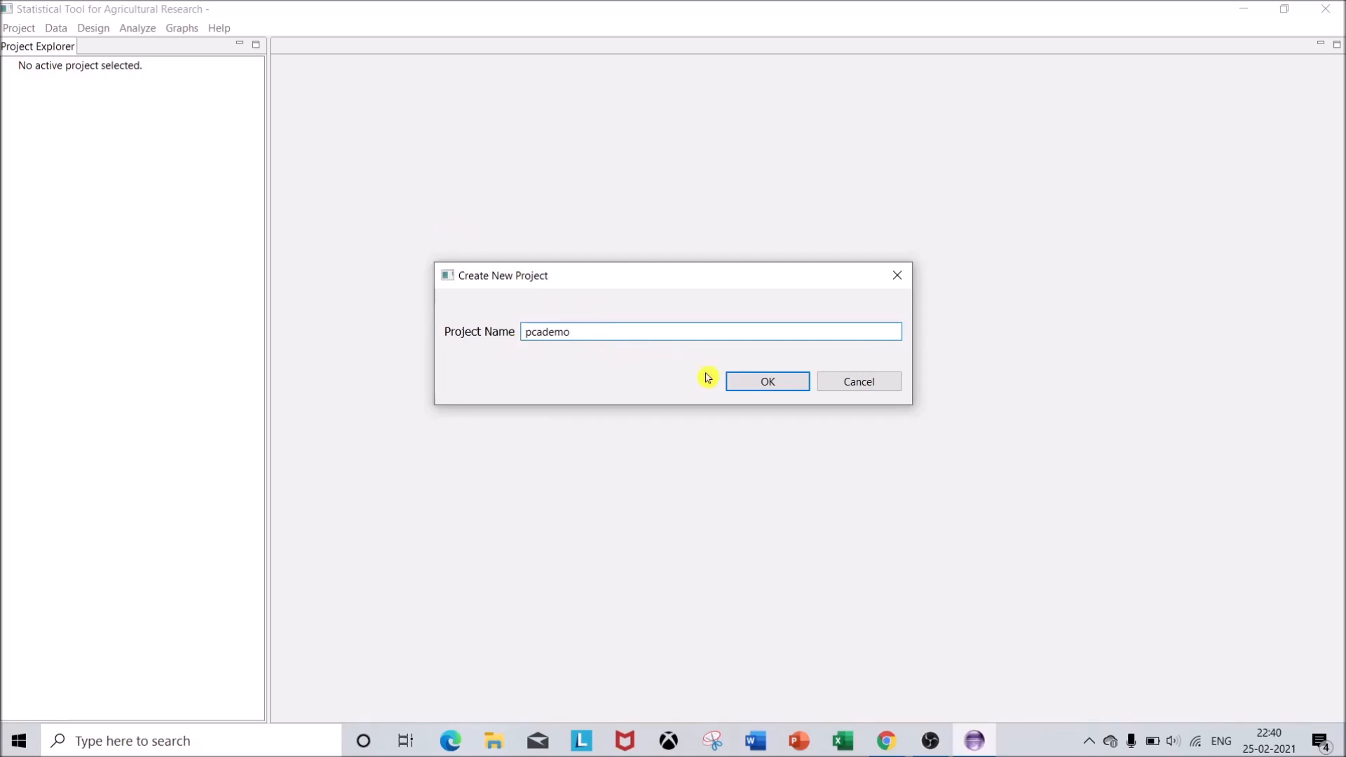
{"action": "left_click", "coordinate": [751, 385]}
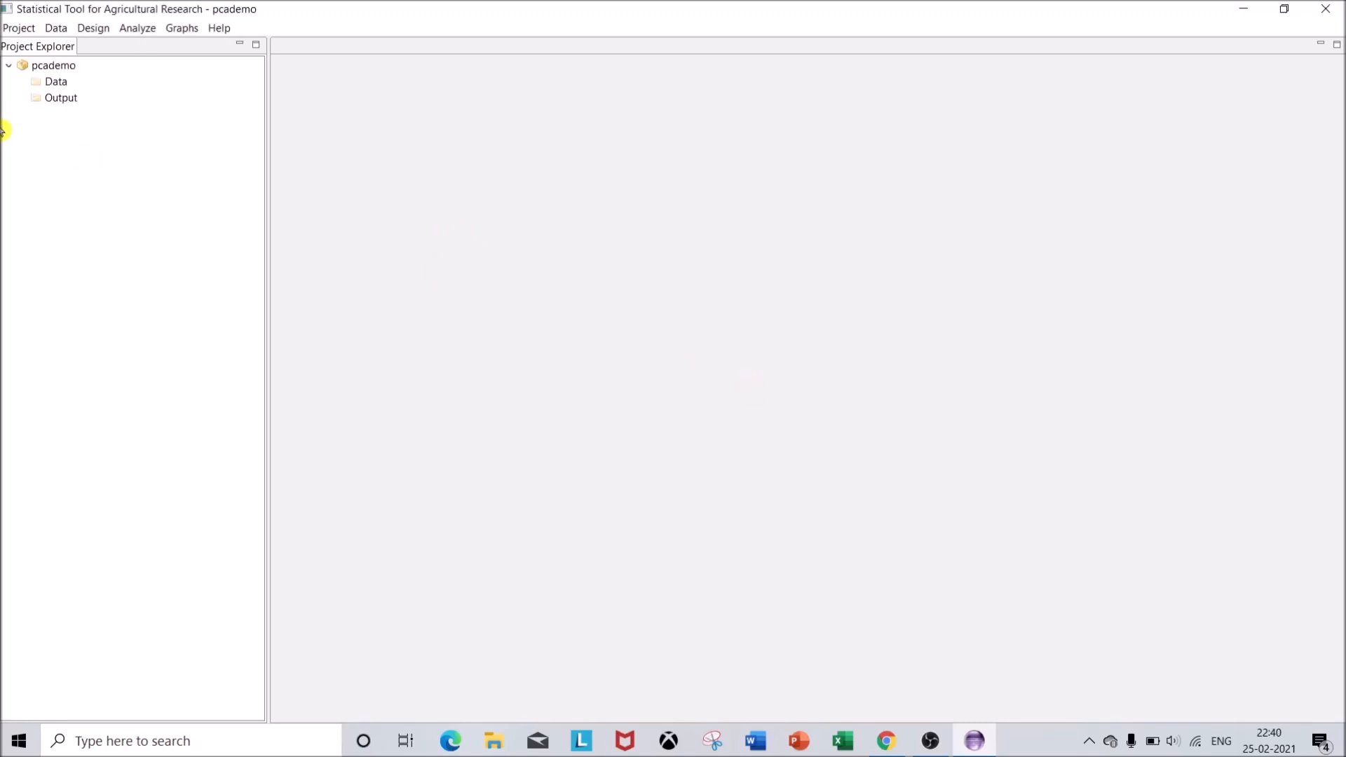
- Import the pca CSV file from the star space folder into the project's Data folder
{"action": "right_click", "coordinate": [56, 87]}
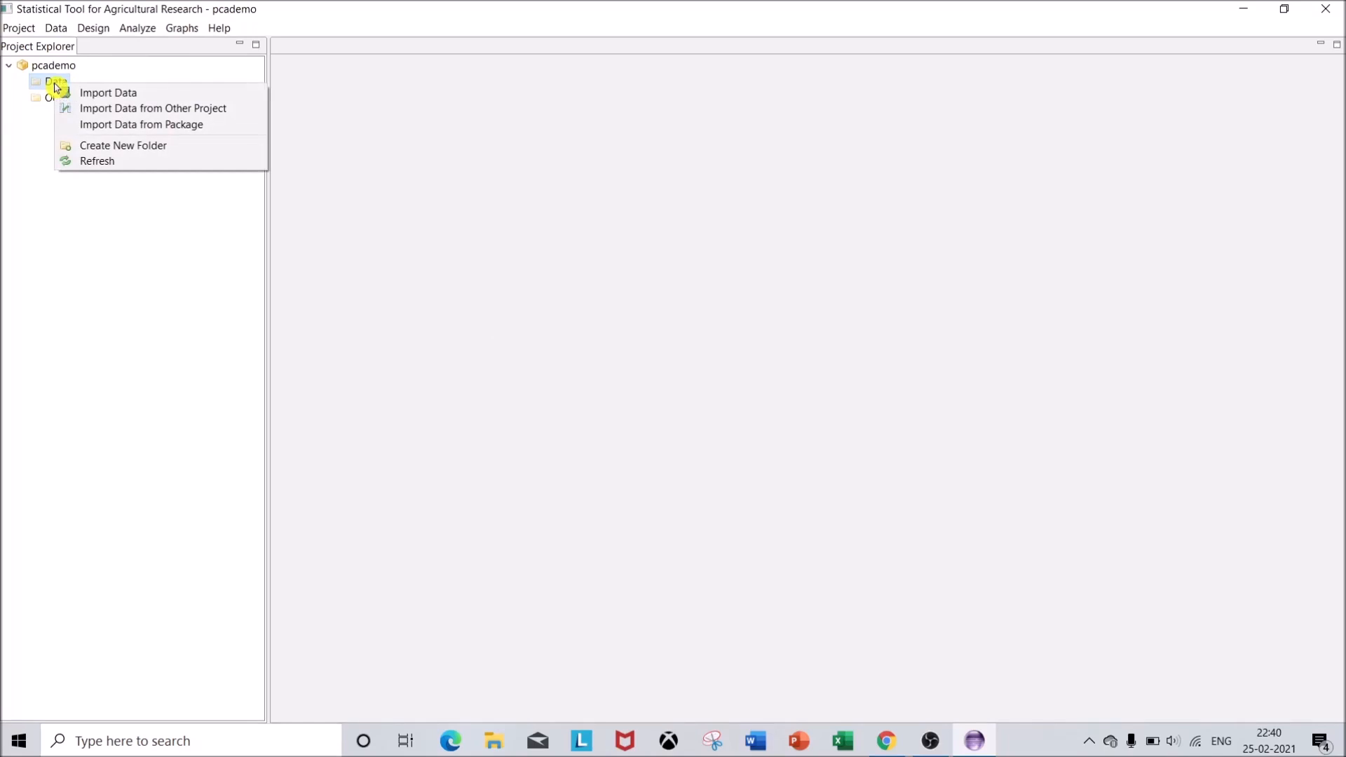
{"action": "left_click", "coordinate": [92, 96]}
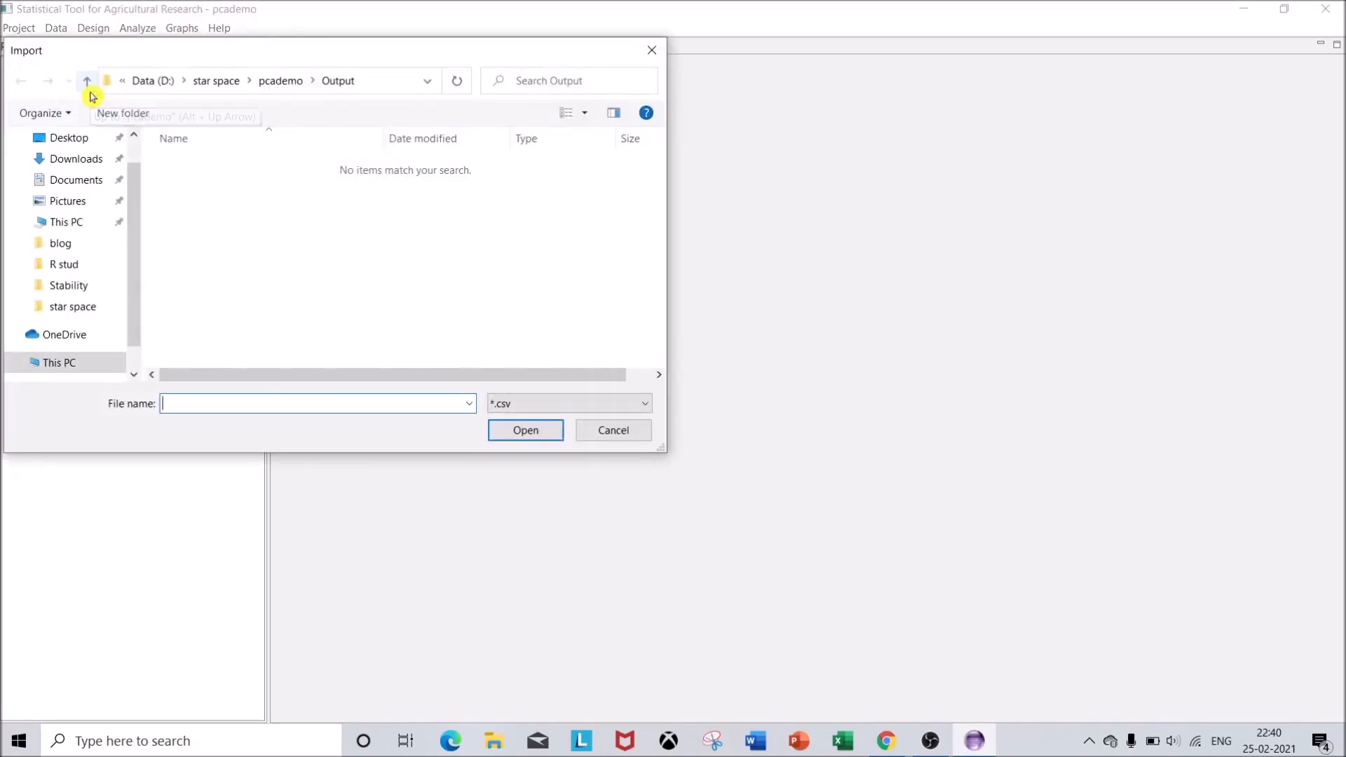
{"action": "left_click", "coordinate": [216, 82]}
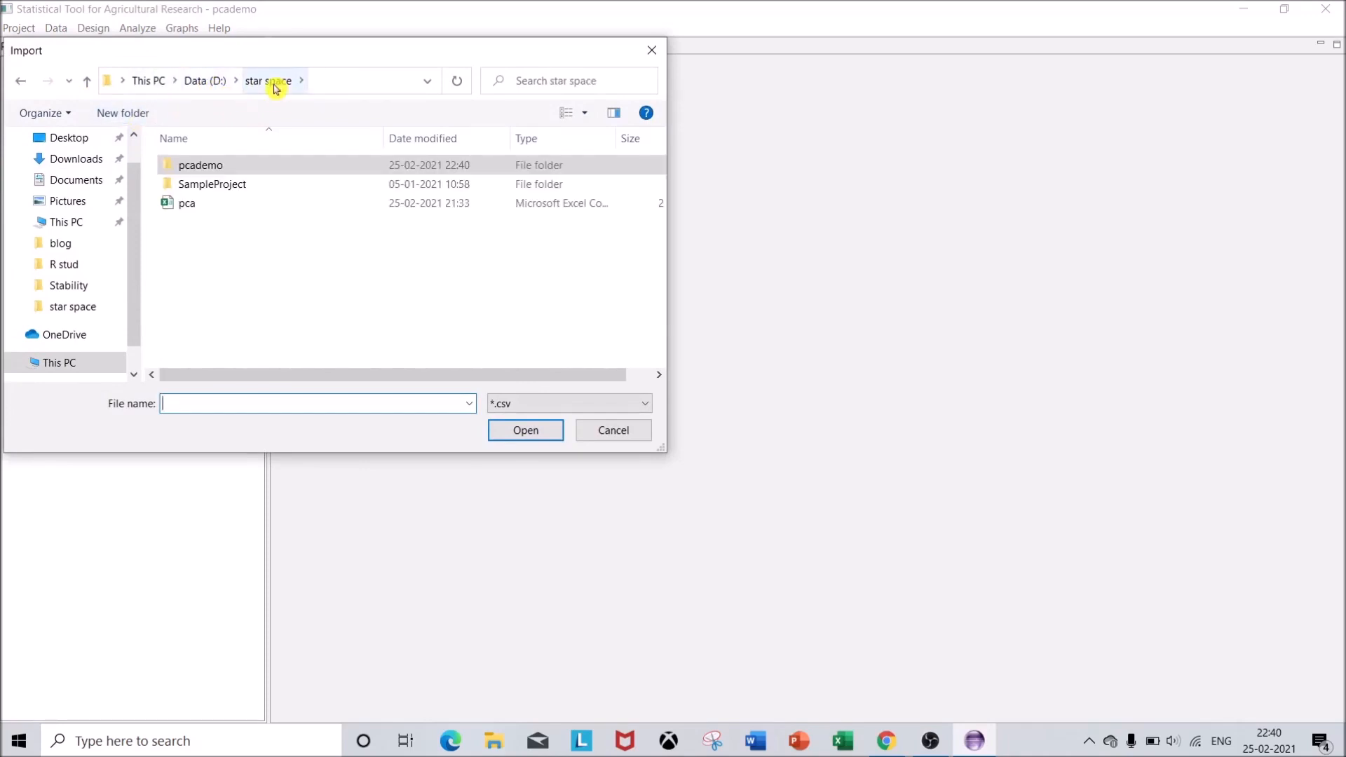
{"action": "left_click", "coordinate": [193, 205]}
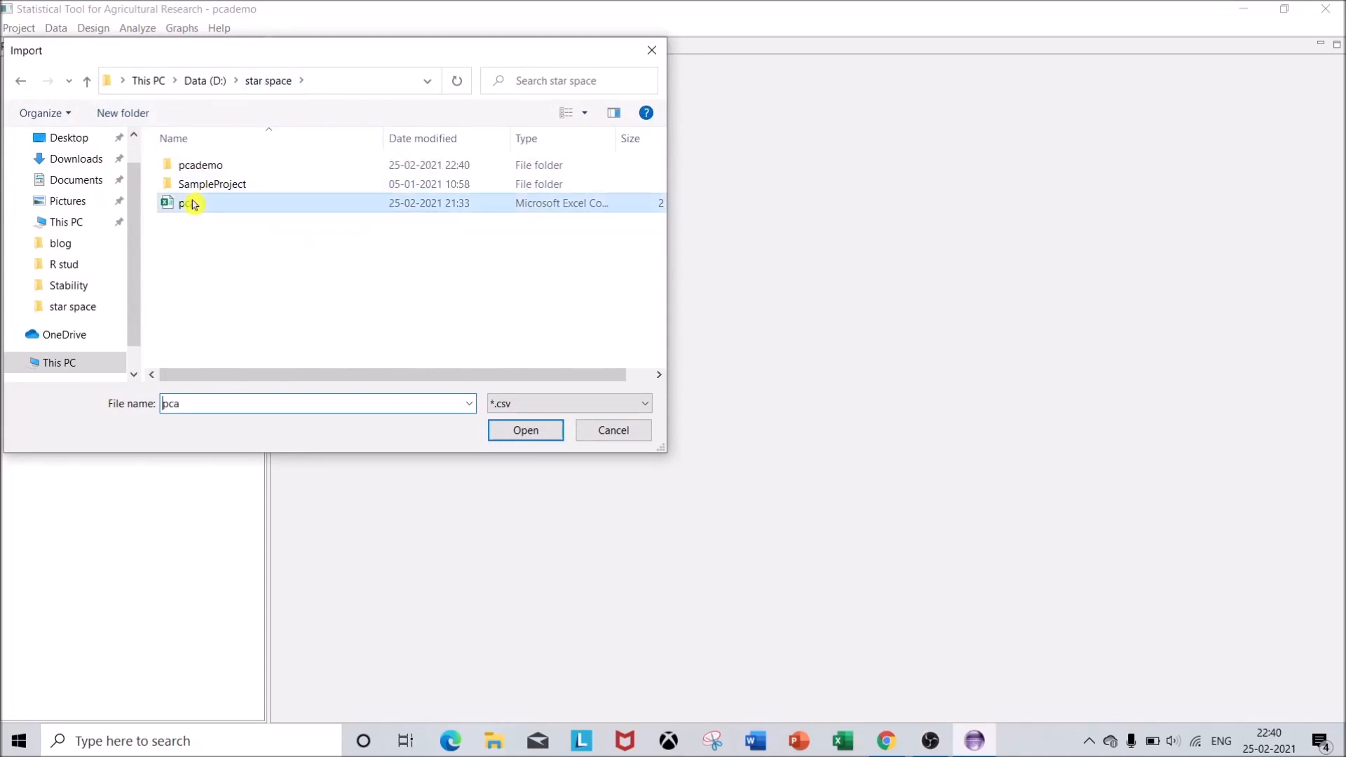
{"action": "left_click", "coordinate": [511, 436]}
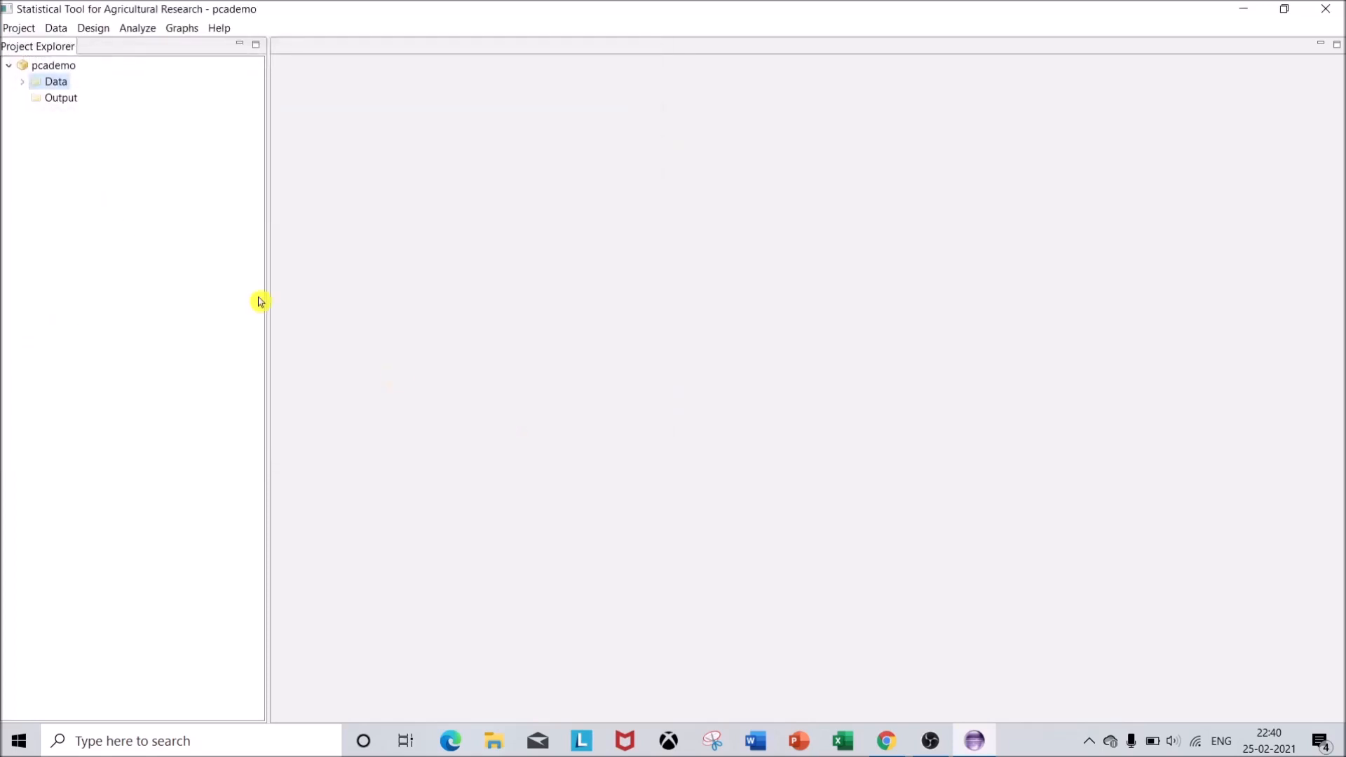
- Open pca.csv from the project's Data folder and accept the column name notice
{"action": "left_click", "coordinate": [24, 87]}
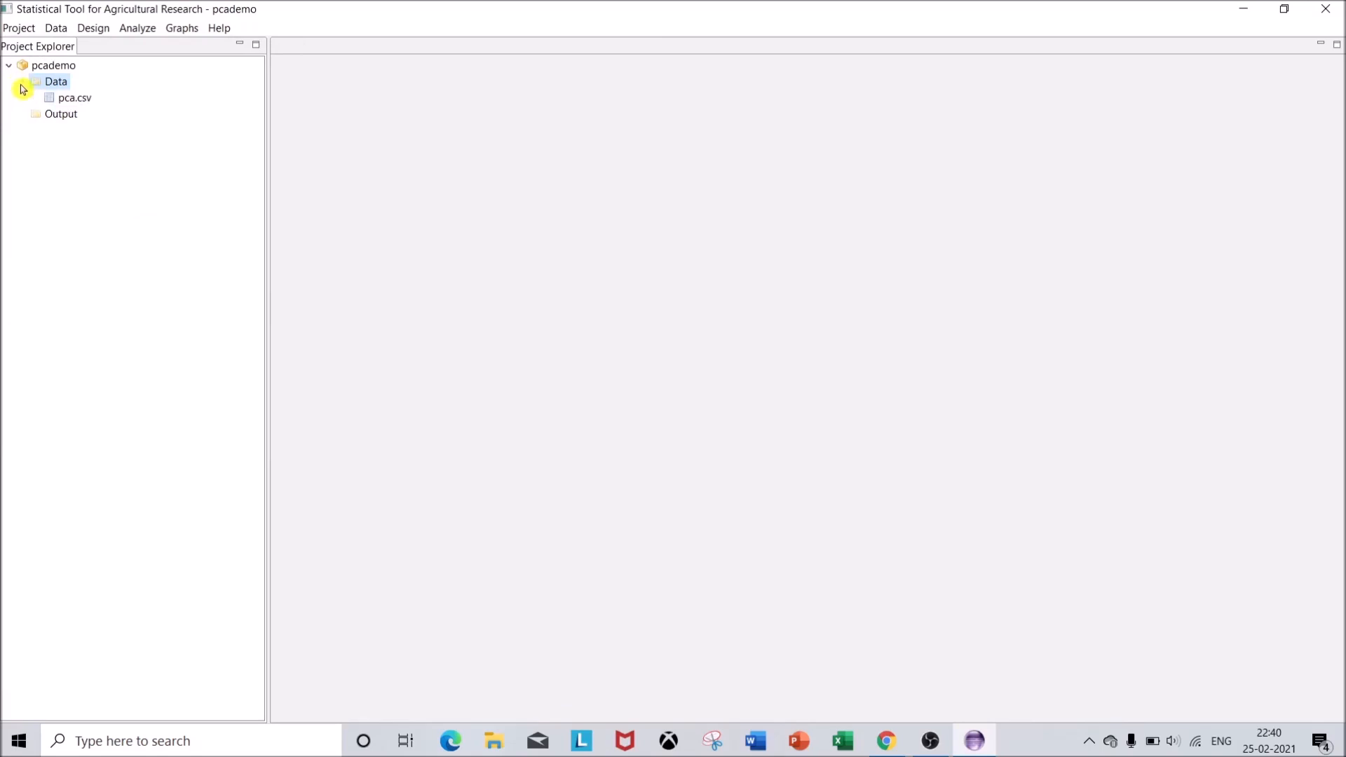
{"action": "double_click", "coordinate": [77, 101]}
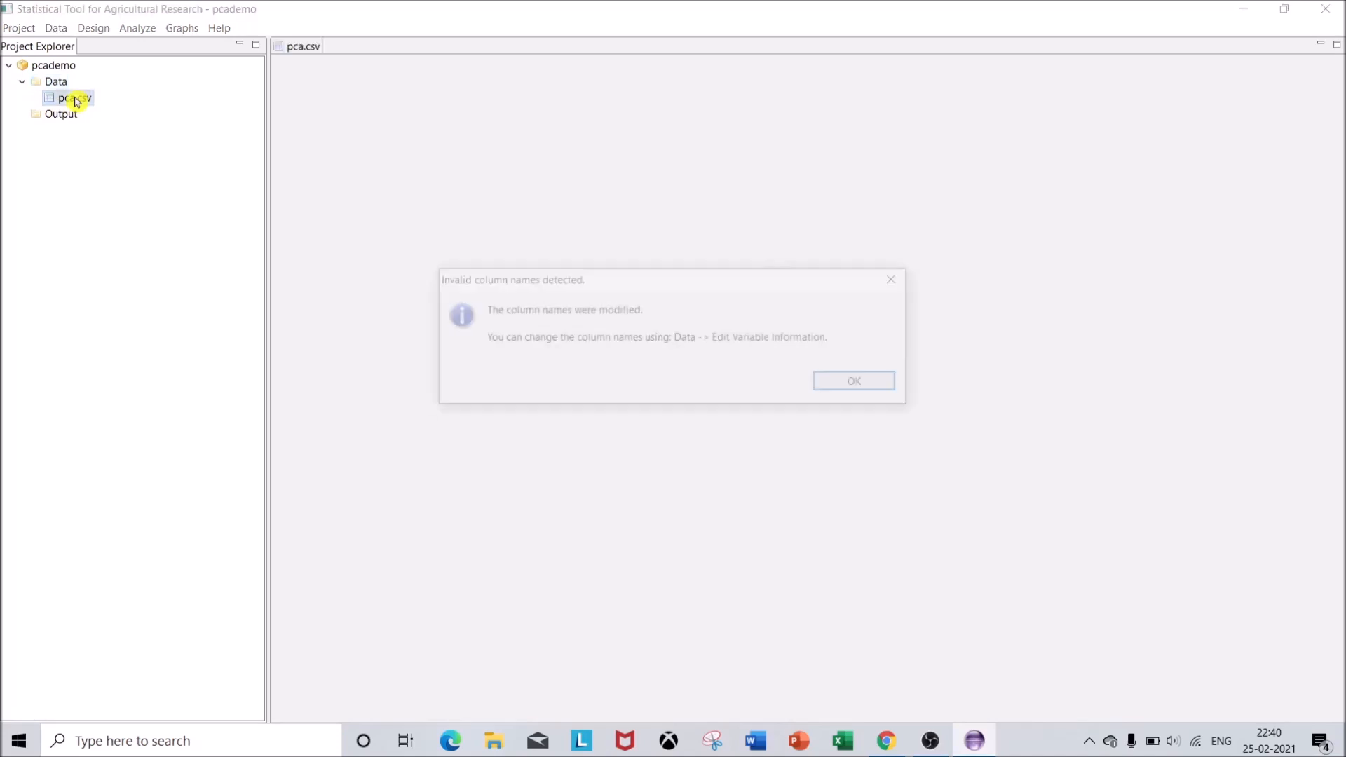
{"action": "left_click", "coordinate": [860, 382]}
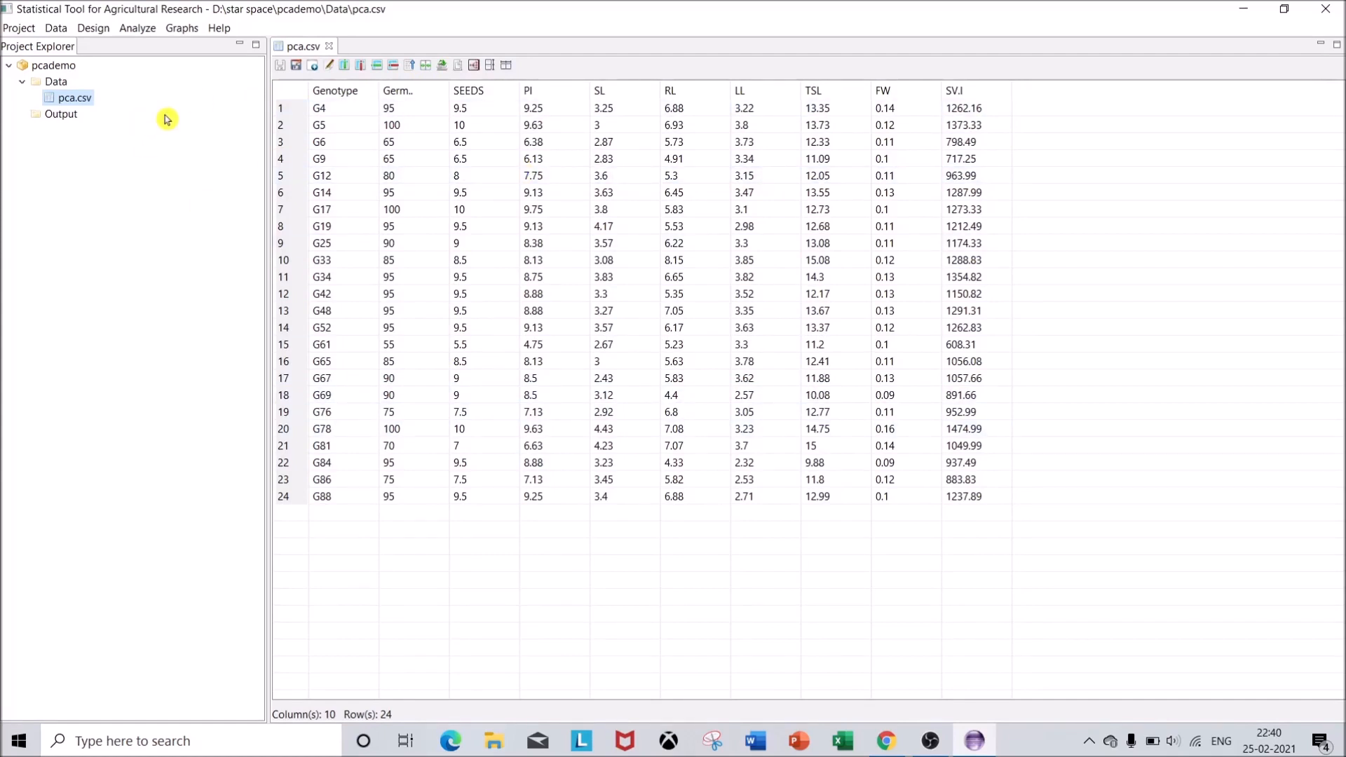
- Start a Principal Component Analysis on pca.csv and add all numeric variables, from Germ.. to SV.I, to the selected variables
{"action": "left_click", "coordinate": [138, 32]}
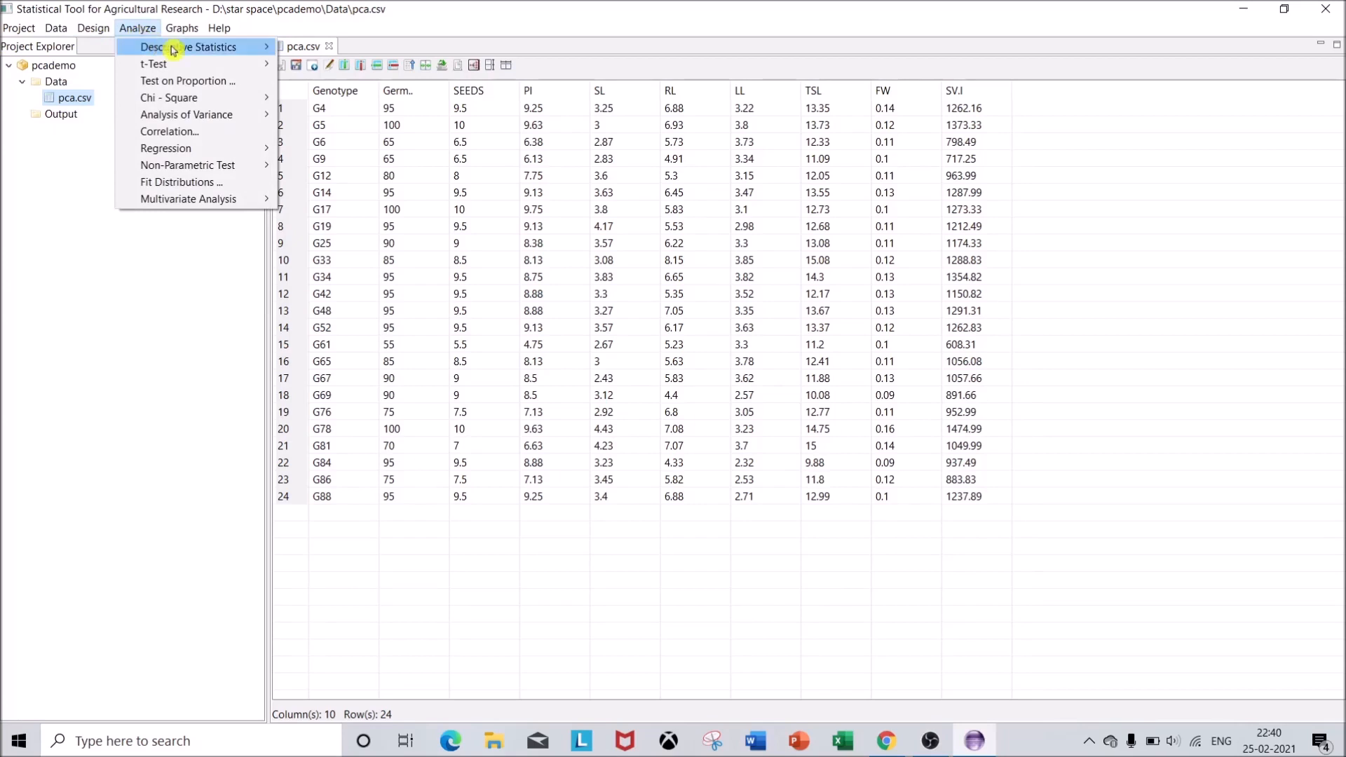
{"action": "mouse_move", "coordinate": [227, 202]}
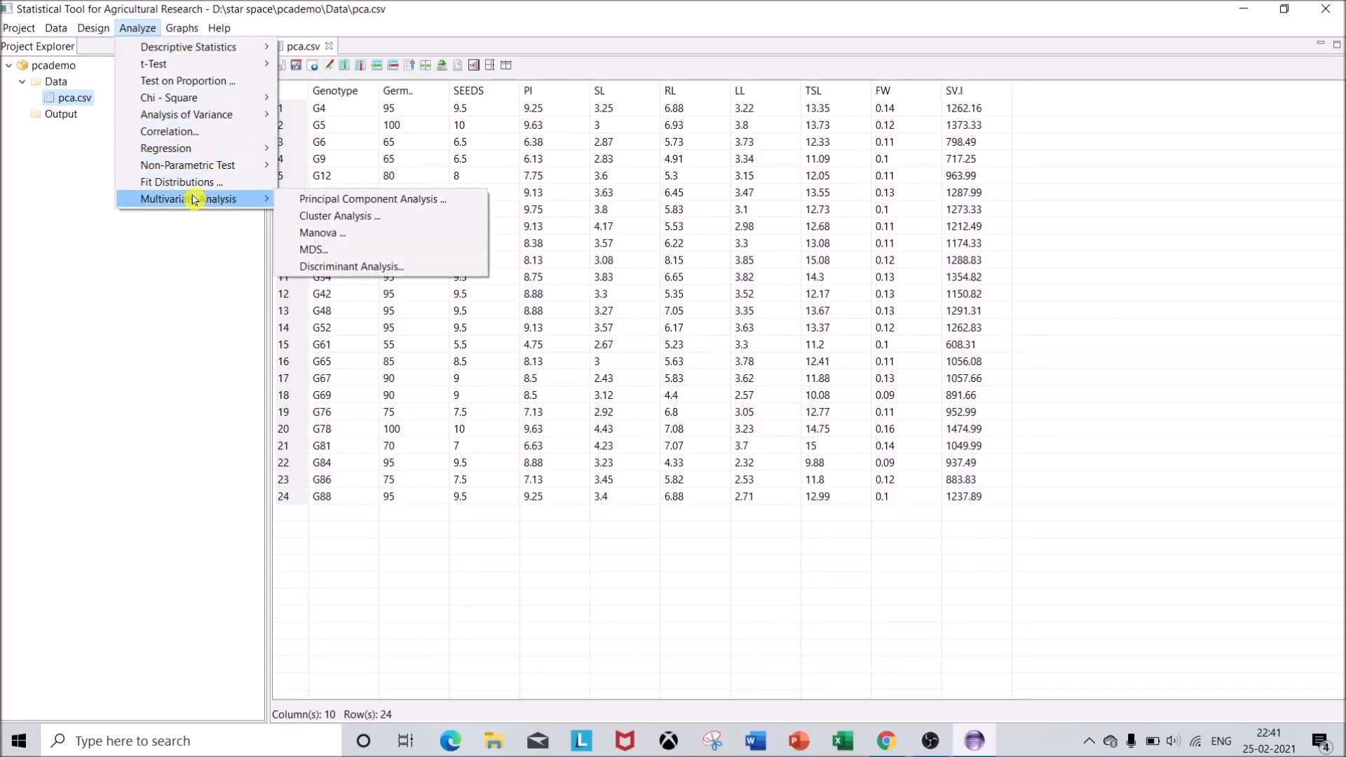
{"action": "left_click", "coordinate": [326, 200]}
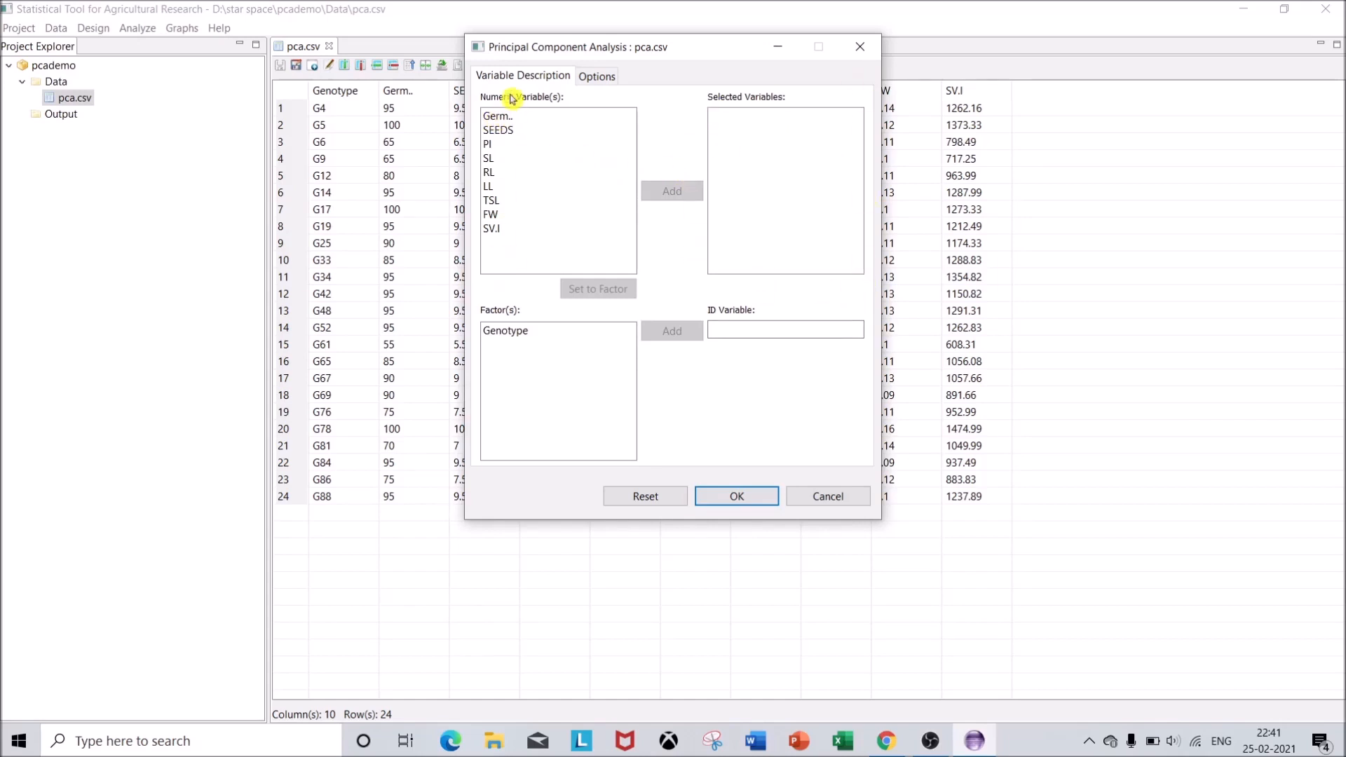
{"action": "left_click", "coordinate": [508, 118]}
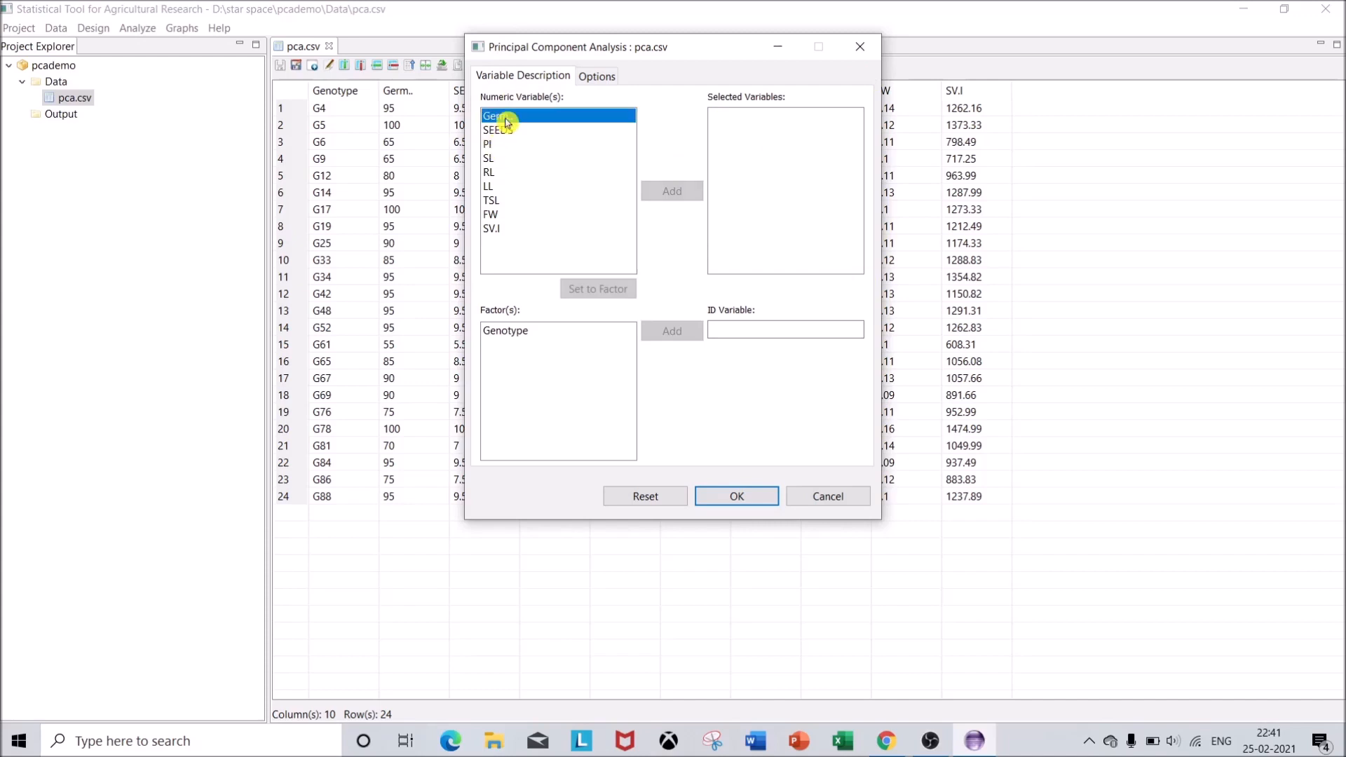
{"action": "left_click", "coordinate": [667, 197]}
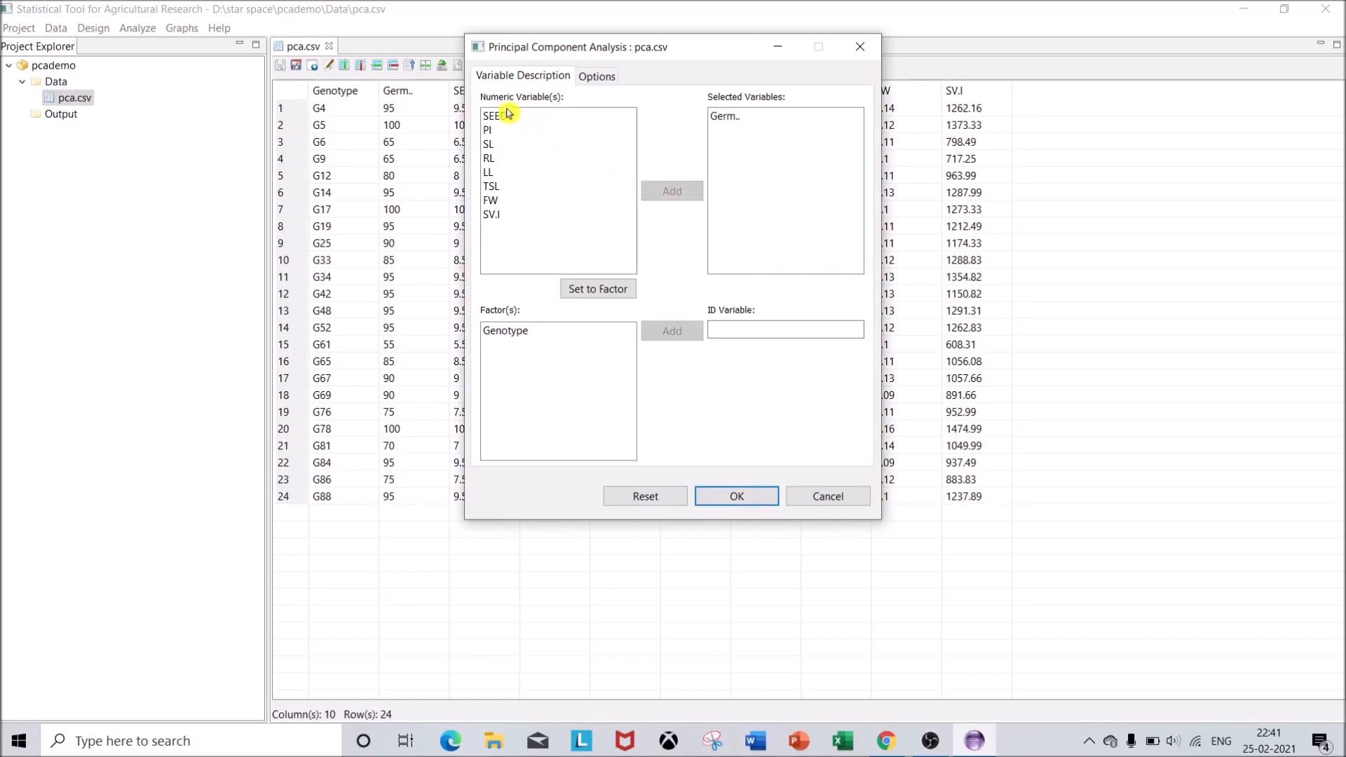
{"action": "double_click", "coordinate": [509, 118]}
{"action": "double_click", "coordinate": [509, 118]}
{"action": "double_click", "coordinate": [509, 118]}
{"action": "left_click", "coordinate": [509, 118]}
{"action": "double_click", "coordinate": [509, 118]}
{"action": "double_click", "coordinate": [510, 118]}
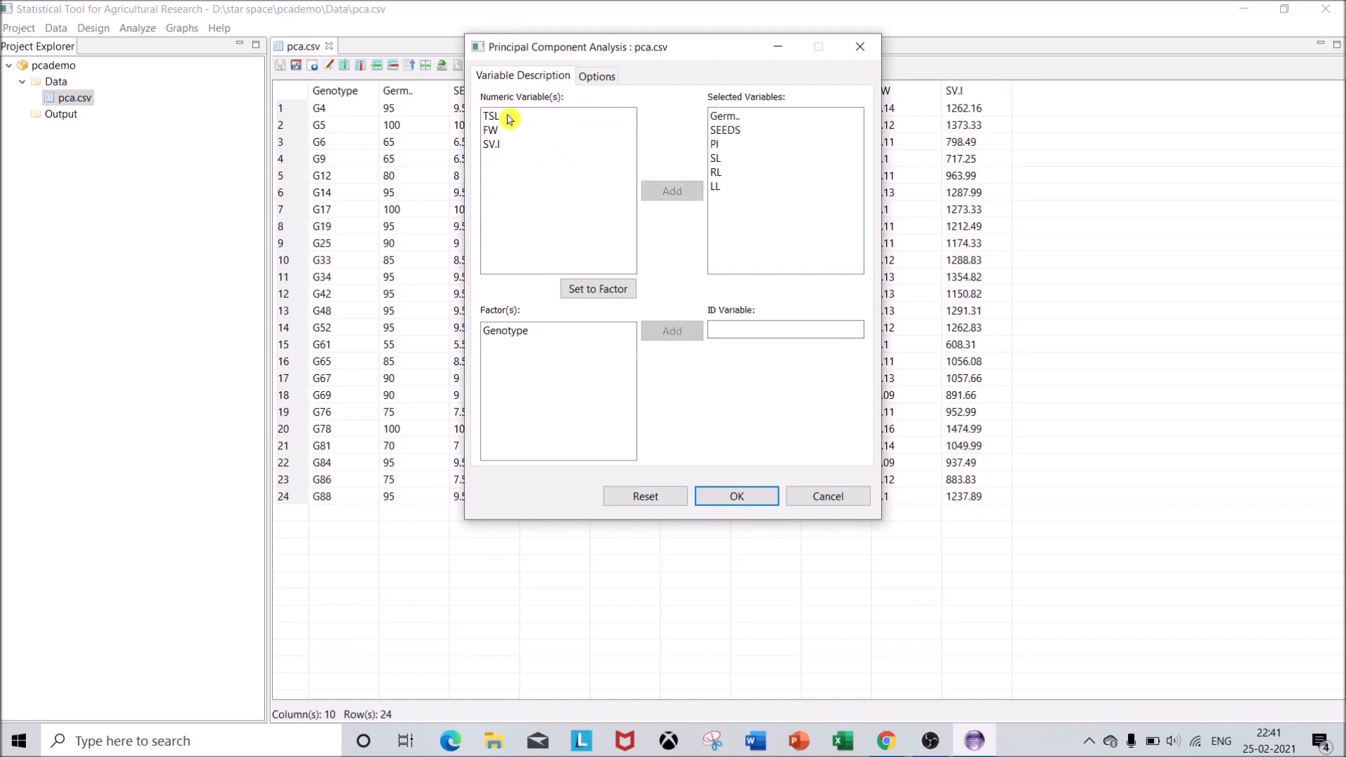
{"action": "double_click", "coordinate": [509, 118]}
{"action": "double_click", "coordinate": [509, 118]}
{"action": "left_click", "coordinate": [509, 118]}
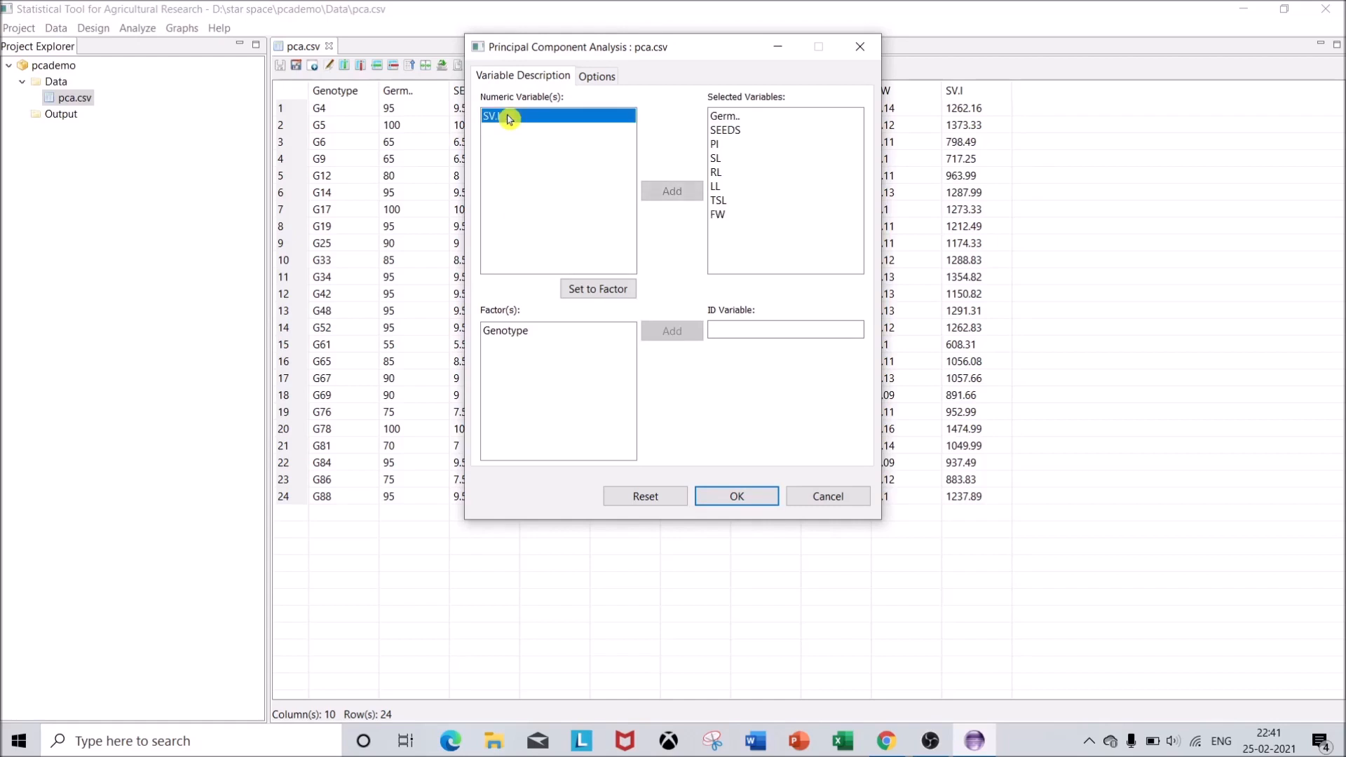
{"action": "double_click", "coordinate": [509, 118]}
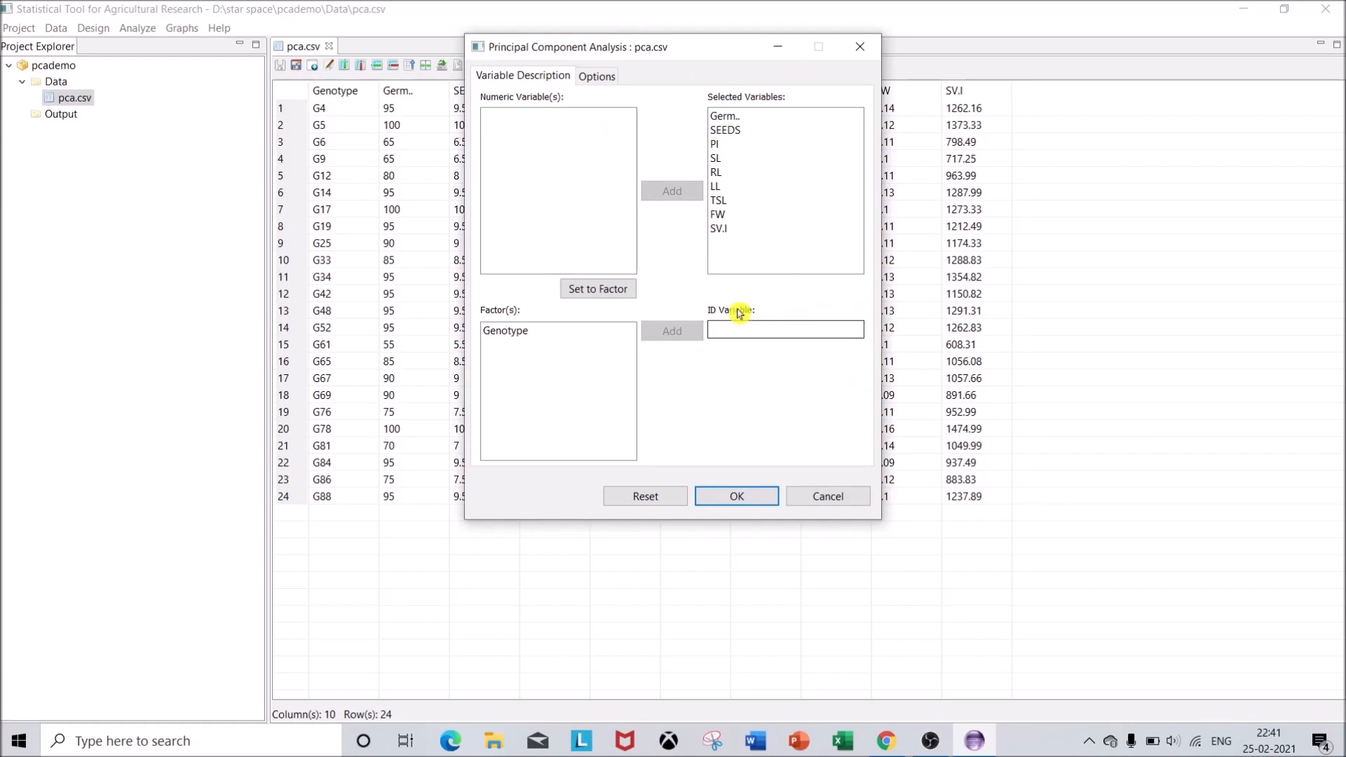
- Assign the Genotype factor as the ID variable of the principal component analysis
{"action": "left_click", "coordinate": [498, 333]}
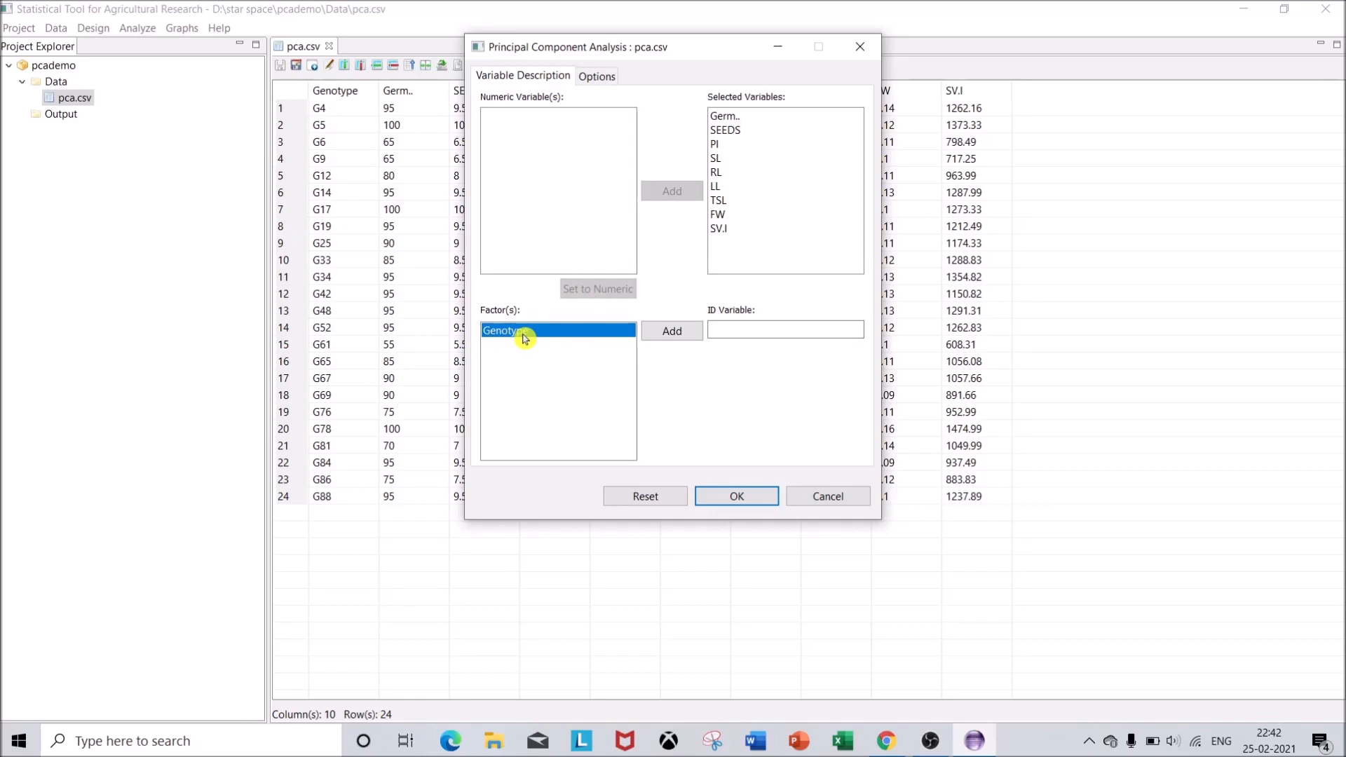
{"action": "left_click", "coordinate": [692, 332]}
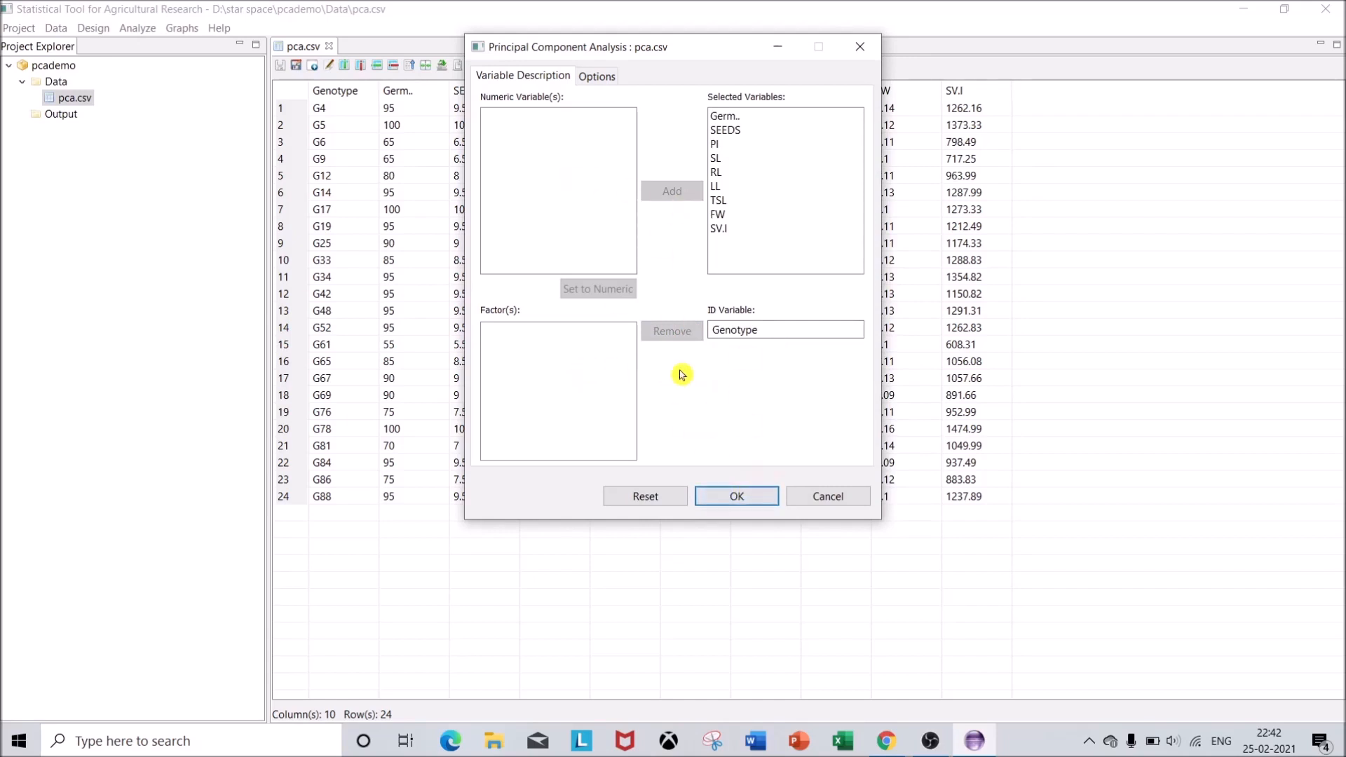
- Enable descriptive statistics and the biplot in the analysis options, then run the principal component analysis
{"action": "left_click", "coordinate": [607, 78]}
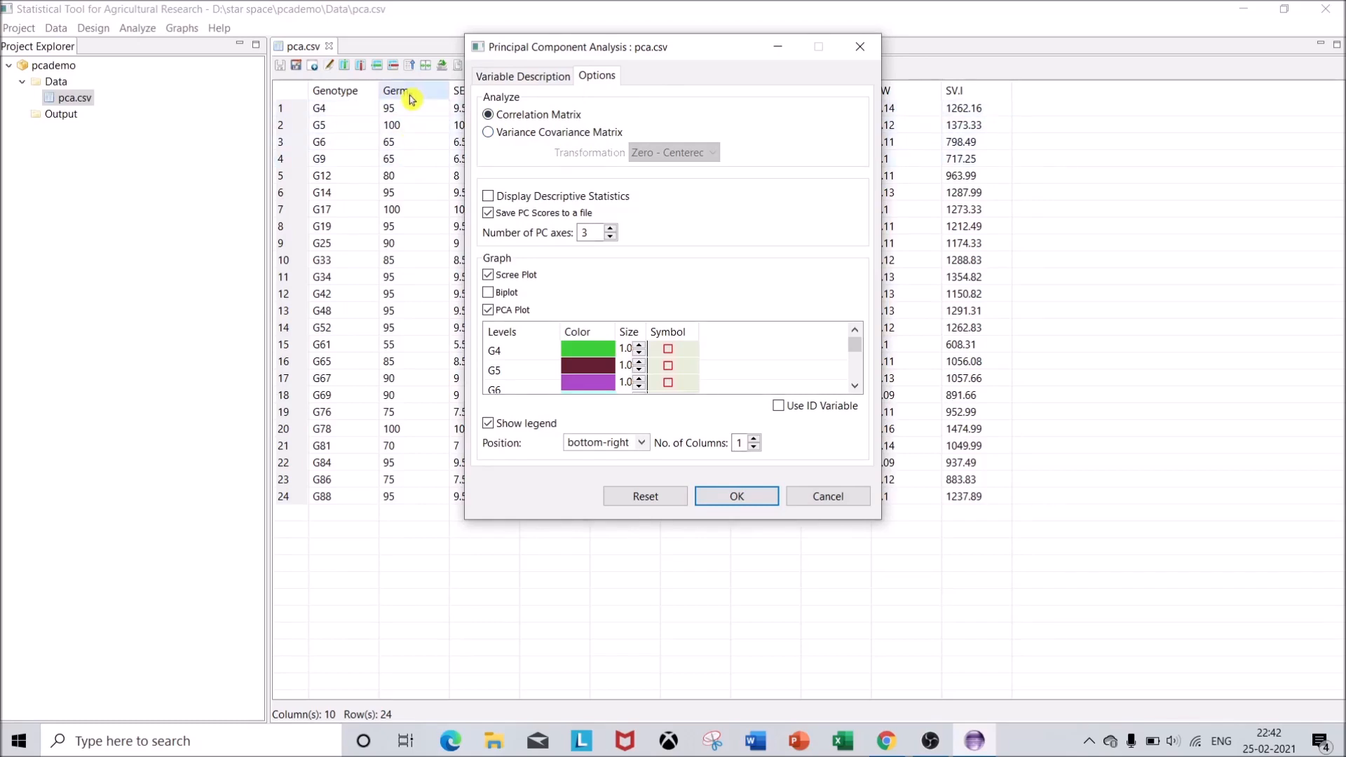
{"action": "left_click_drag", "start_coordinate": [573, 47], "coordinate": [793, 143]}
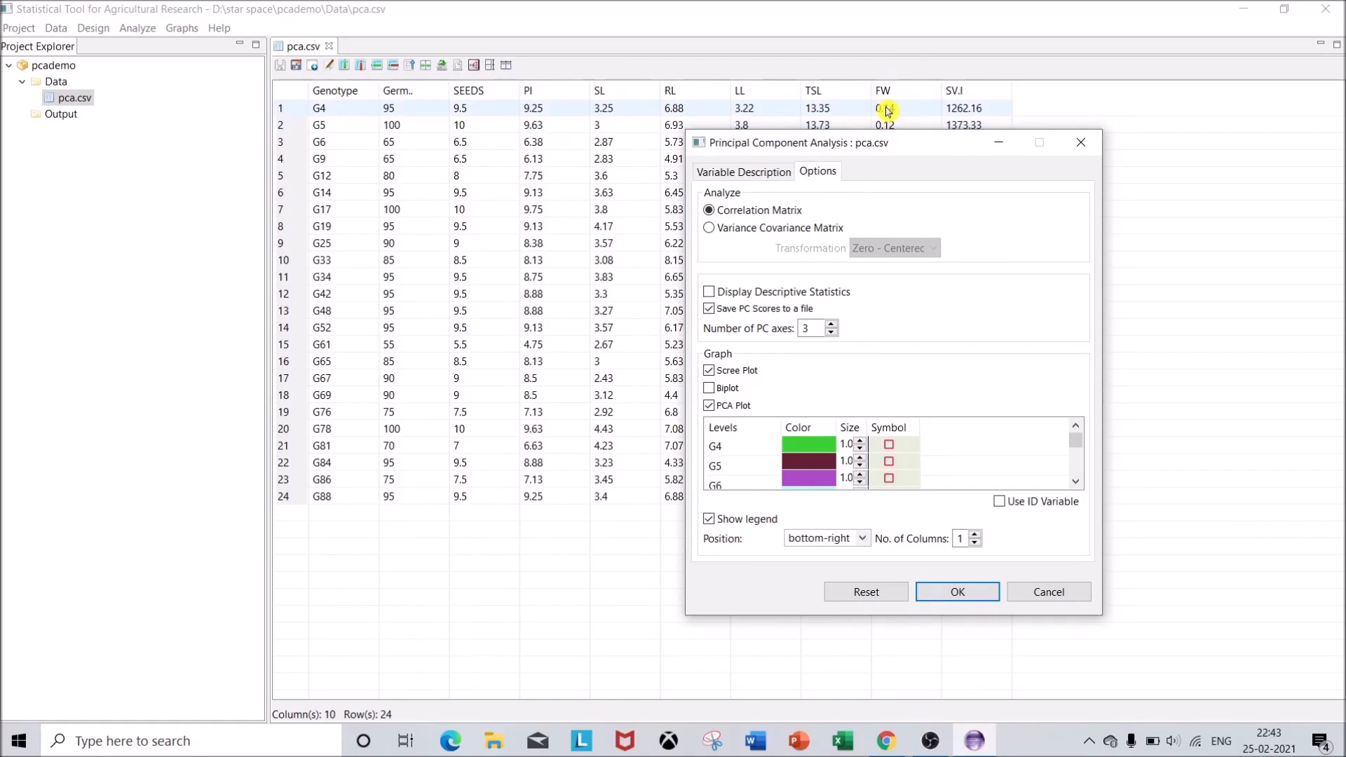
{"action": "left_click_drag", "start_coordinate": [854, 148], "coordinate": [573, 107]}
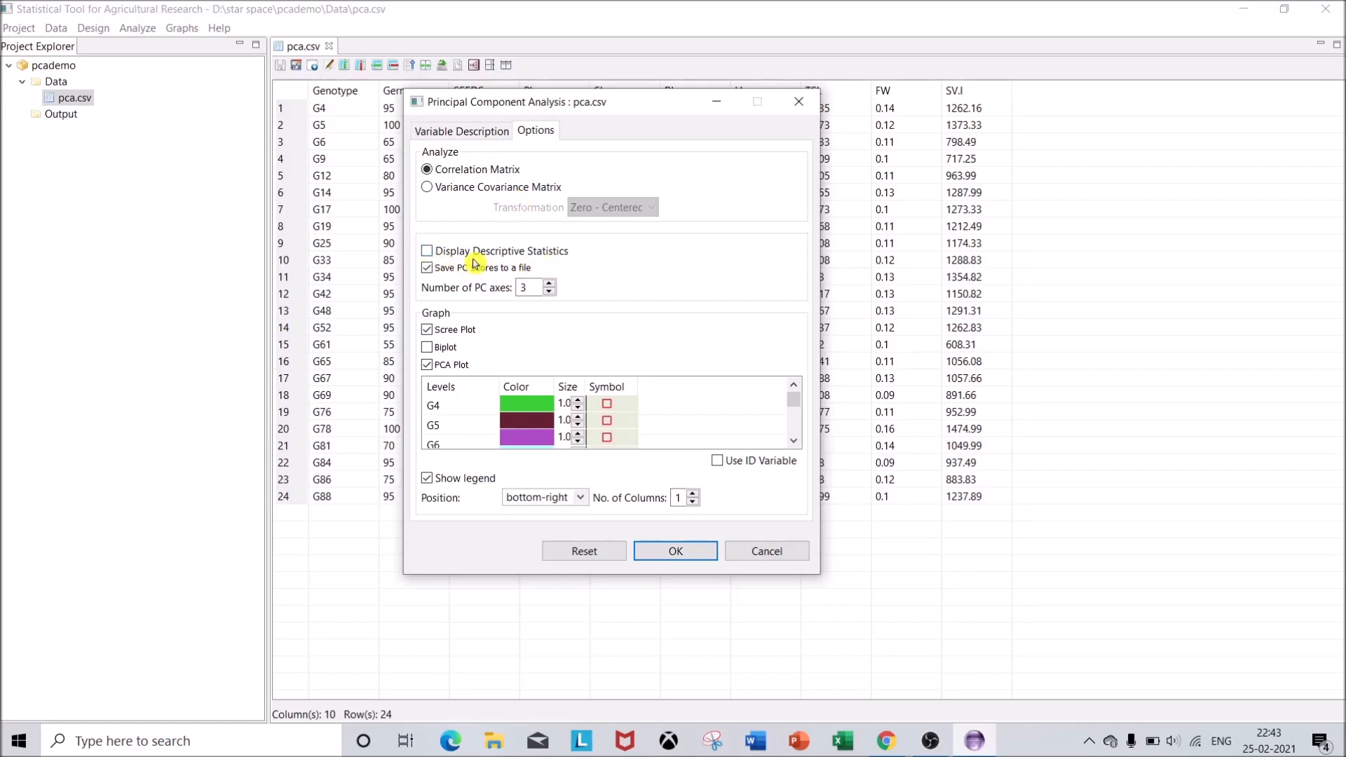
{"action": "left_click", "coordinate": [427, 252]}
{"action": "left_click", "coordinate": [427, 348]}
{"action": "left_click", "coordinate": [797, 443]}
{"action": "left_click", "coordinate": [797, 443]}
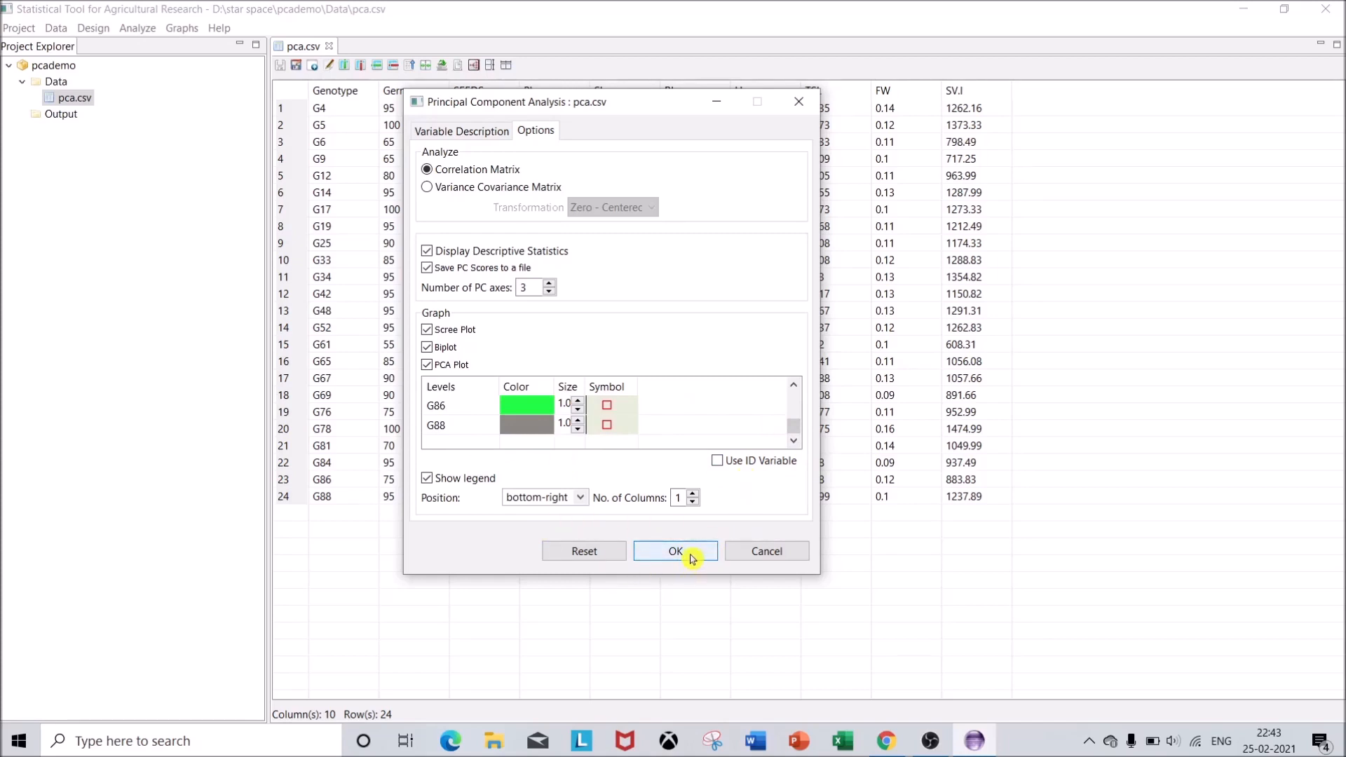
{"action": "left_click", "coordinate": [693, 559]}
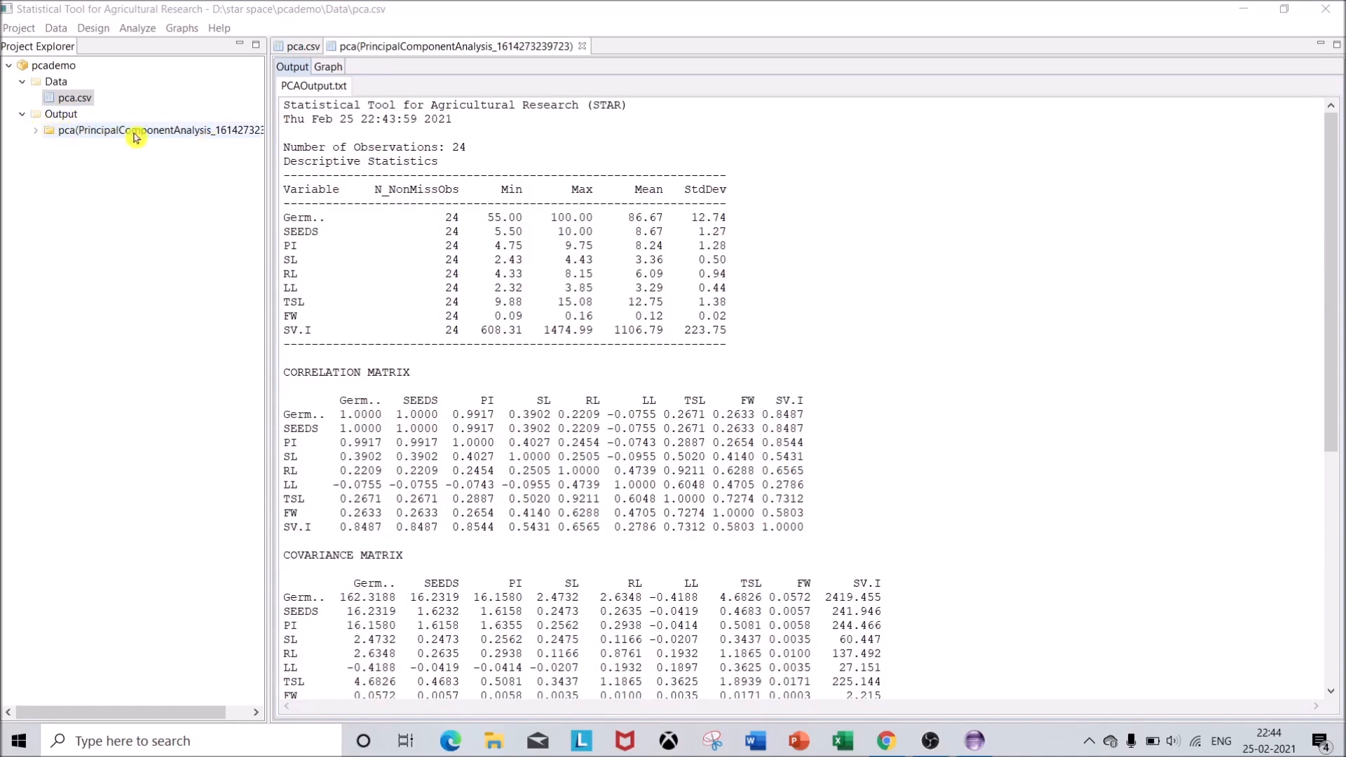
- Open PCAOutput.txt from the analysis output folder and examine the descriptive statistics, correlation matrix and covariance matrix
{"action": "left_click", "coordinate": [37, 133]}
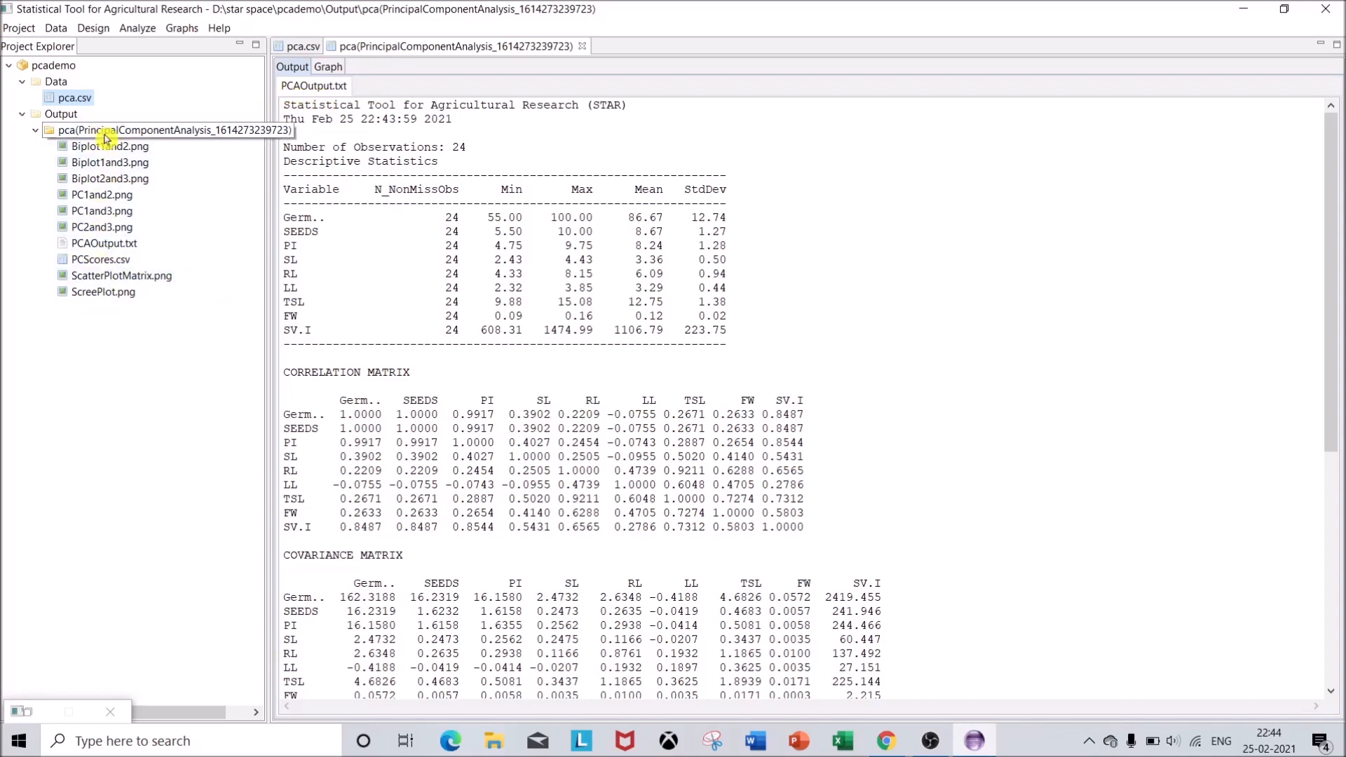
{"action": "double_click", "coordinate": [103, 244]}
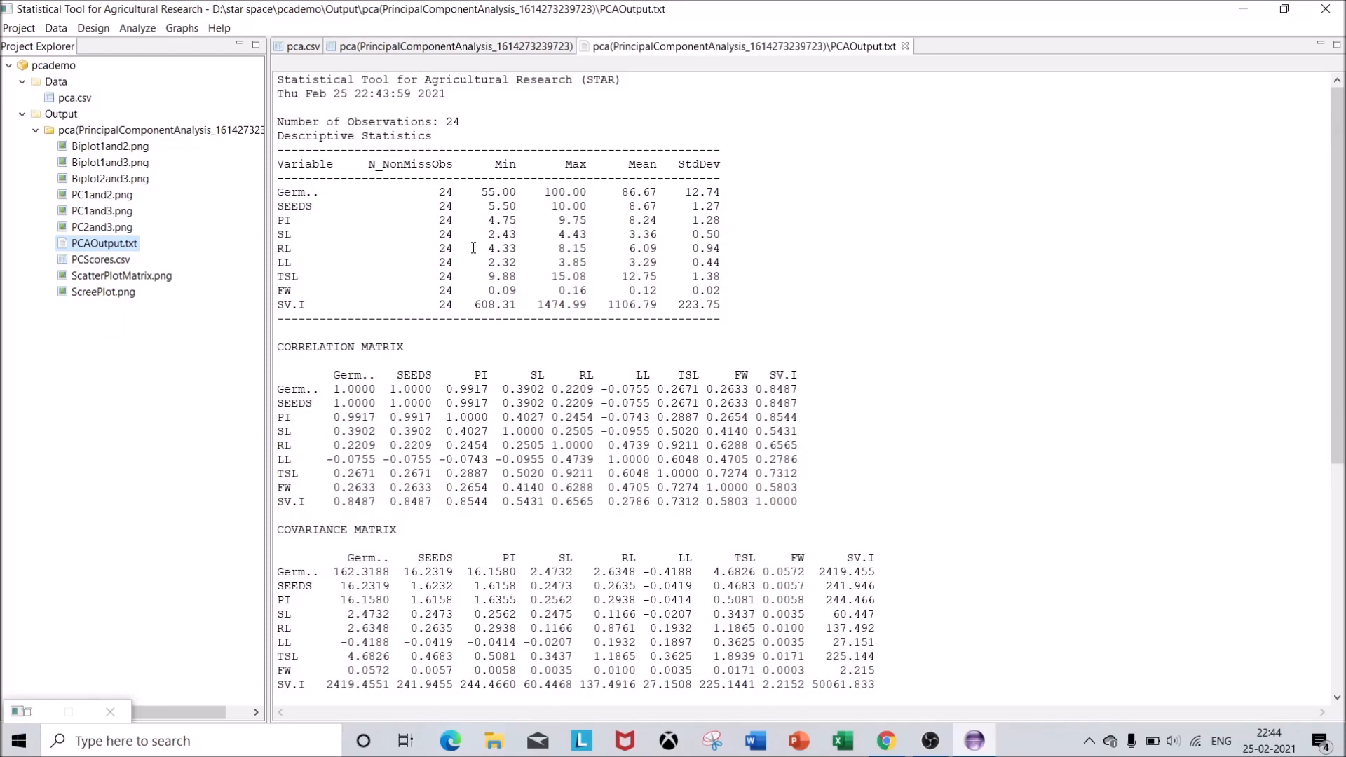
{"action": "left_click_drag", "start_coordinate": [280, 145], "coordinate": [354, 210]}
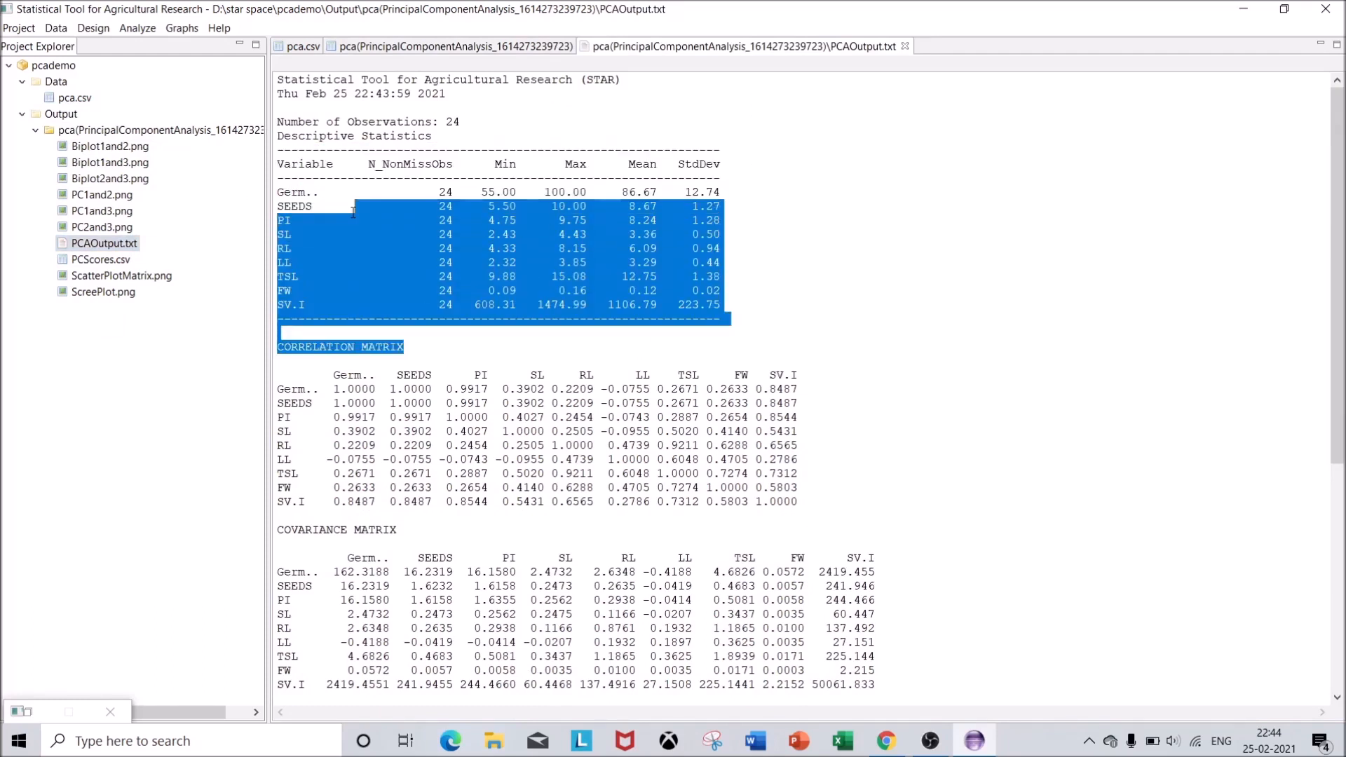
{"action": "left_click", "coordinate": [353, 211]}
{"action": "left_click_drag", "start_coordinate": [483, 191], "coordinate": [722, 192]}
{"action": "left_click", "coordinate": [623, 191]}
{"action": "left_click_drag", "start_coordinate": [298, 363], "coordinate": [707, 503]}
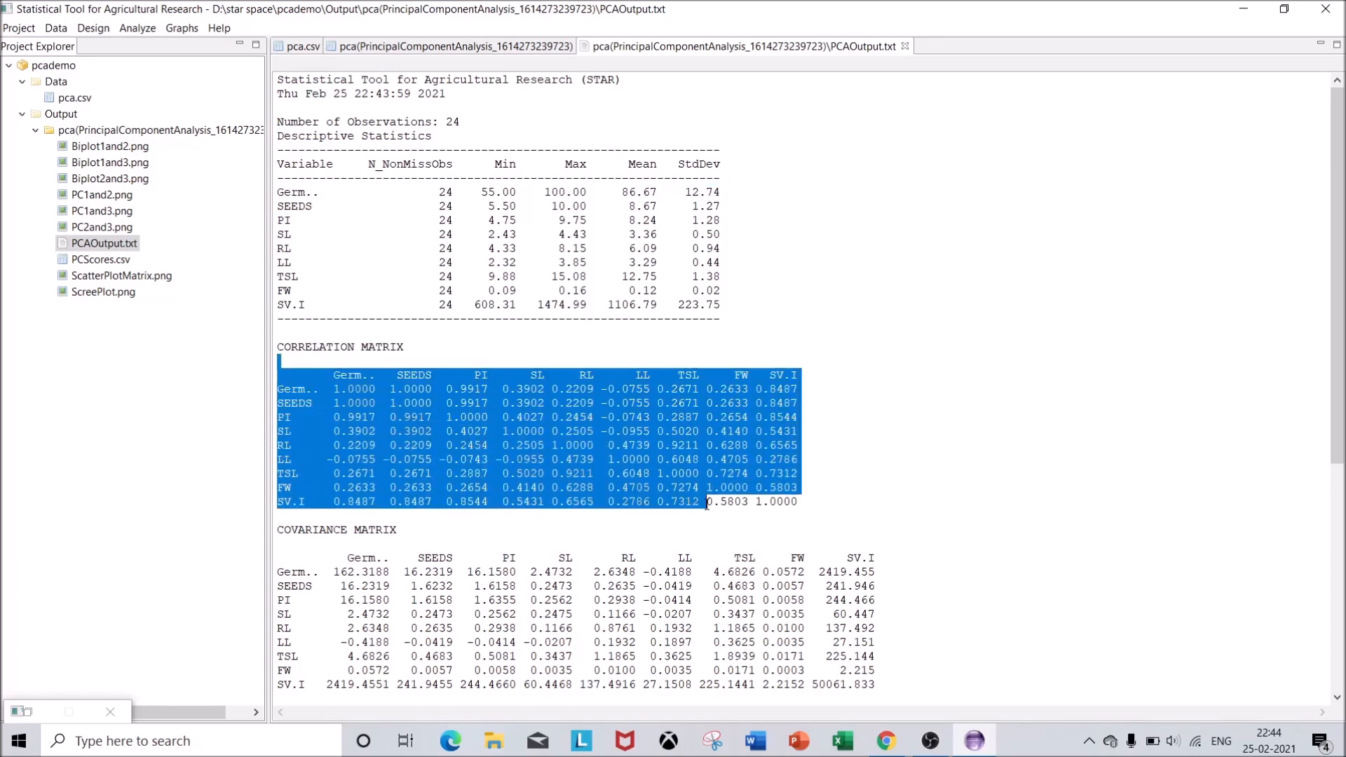
{"action": "left_click_drag", "start_coordinate": [509, 642], "coordinate": [757, 684]}
- Examine the Principal Component Analysis table, including standard deviation, proportion of variance, cumulative proportion and eigenvalues
{"action": "left_click_drag", "start_coordinate": [1341, 380], "coordinate": [1321, 593]}
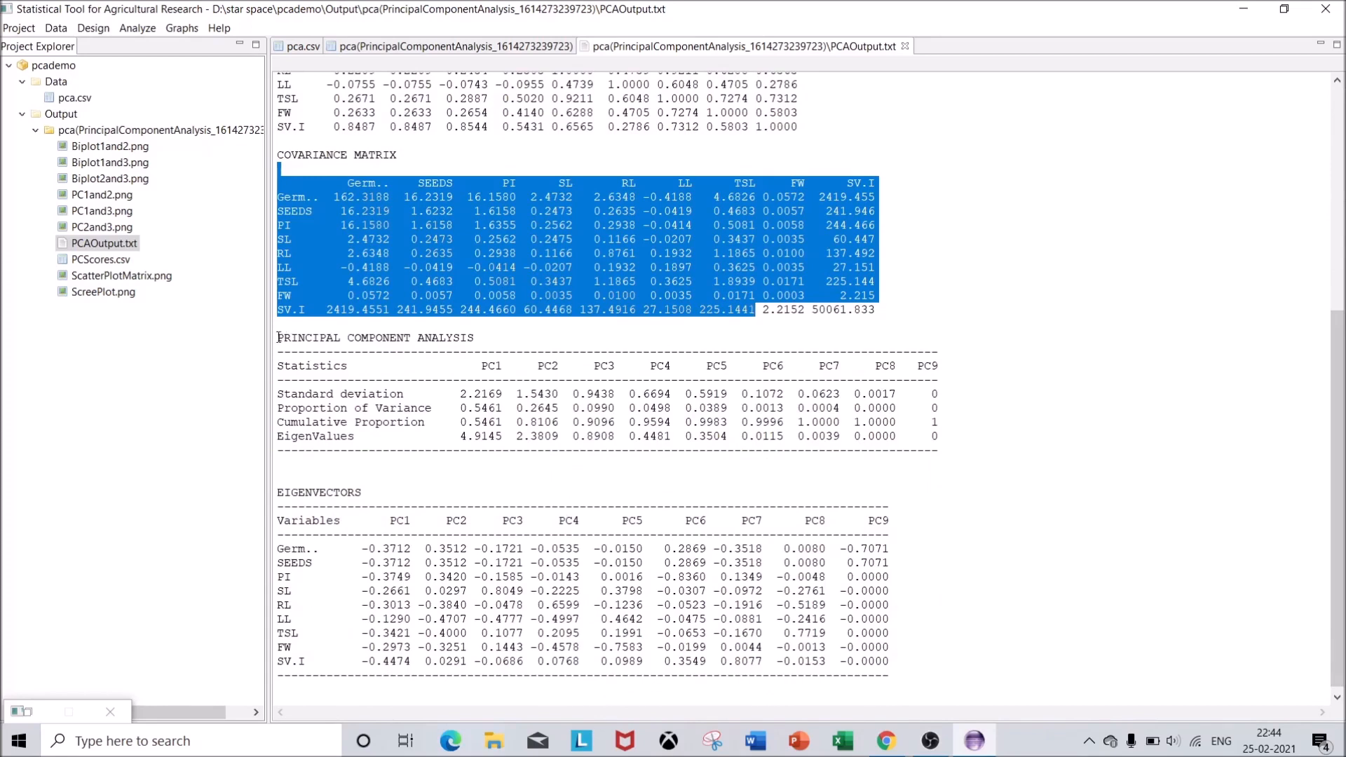
{"action": "left_click_drag", "start_coordinate": [279, 337], "coordinate": [950, 451]}
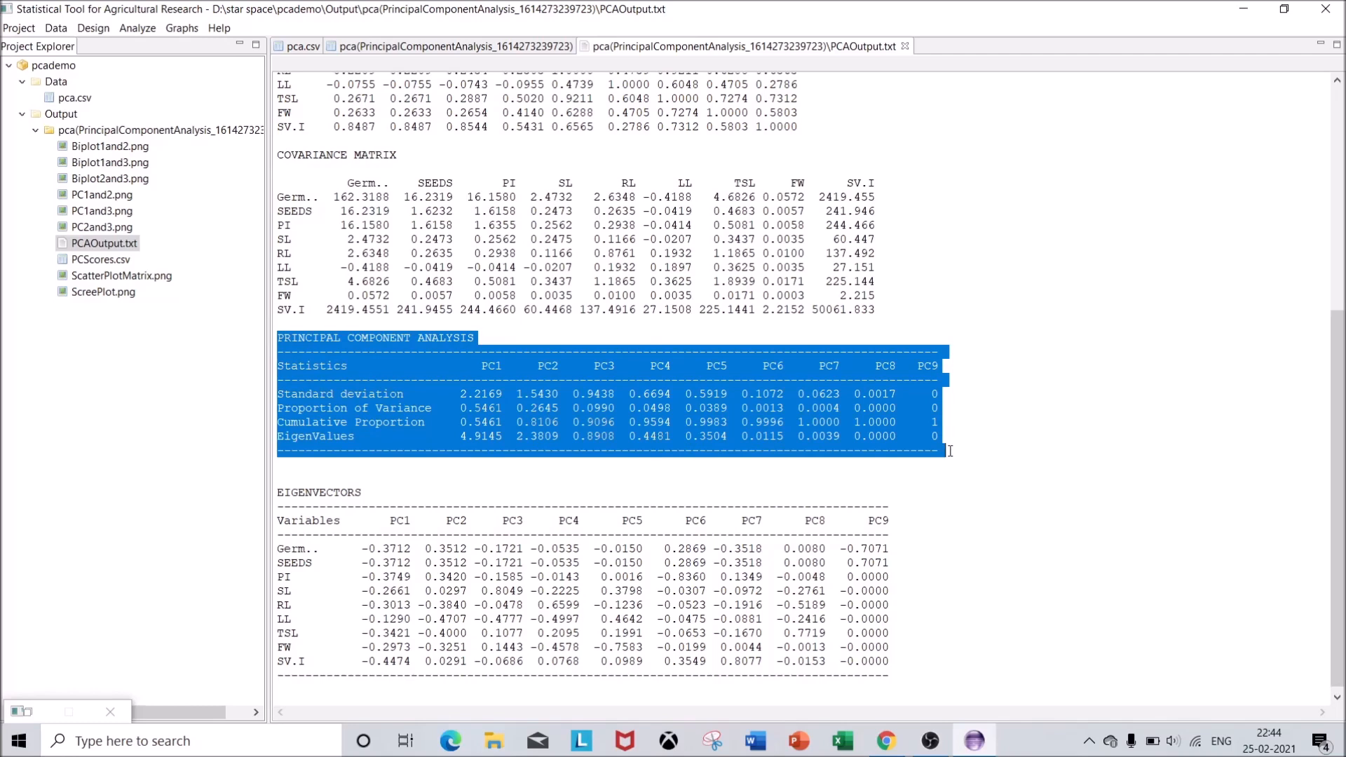
{"action": "left_click", "coordinate": [334, 383]}
{"action": "left_click_drag", "start_coordinate": [277, 396], "coordinate": [406, 398]}
{"action": "left_click_drag", "start_coordinate": [284, 409], "coordinate": [425, 423]}
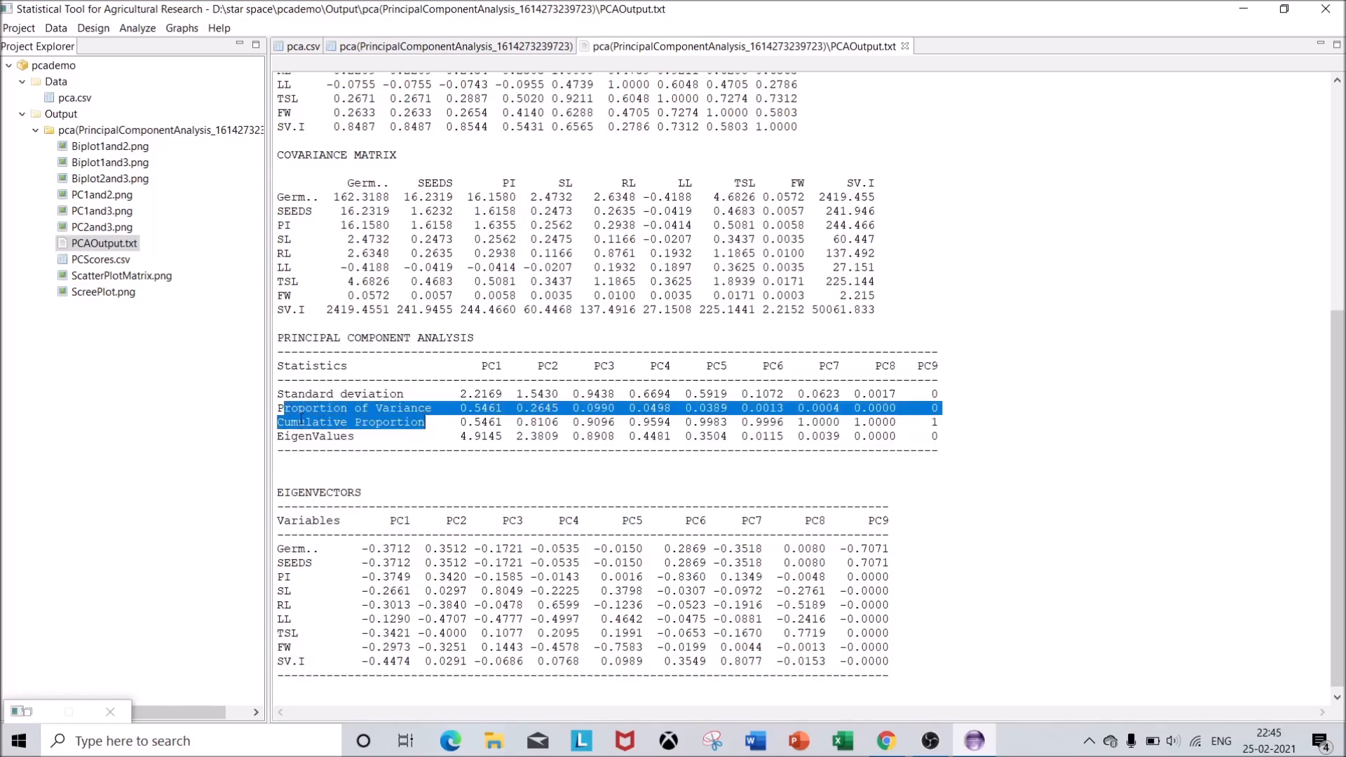
{"action": "left_click", "coordinate": [384, 435]}
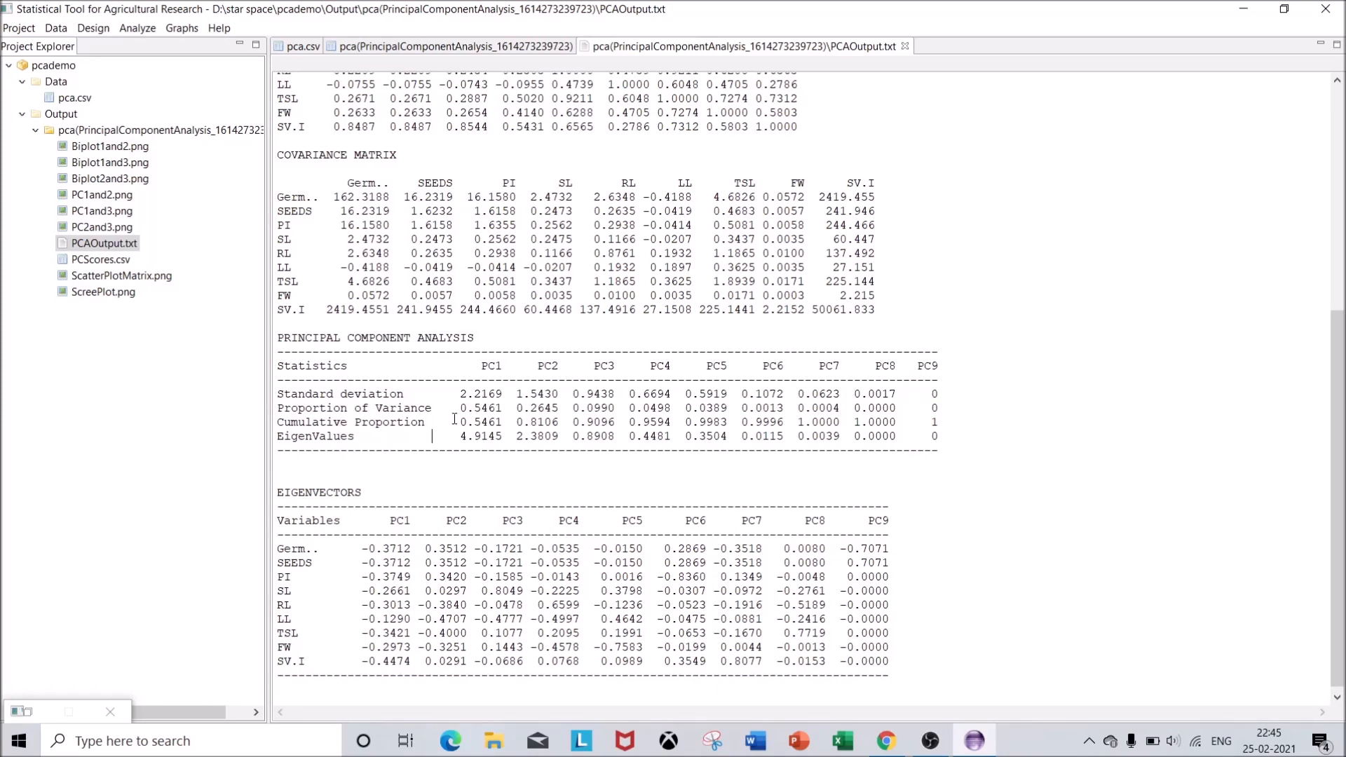
{"action": "left_click_drag", "start_coordinate": [461, 408], "coordinate": [500, 408]}
{"action": "left_click", "coordinate": [1005, 498]}
- Examine the eigenvectors table for all variables at the end of PCAOutput.txt
{"action": "left_click_drag", "start_coordinate": [1343, 435], "coordinate": [1341, 504]}
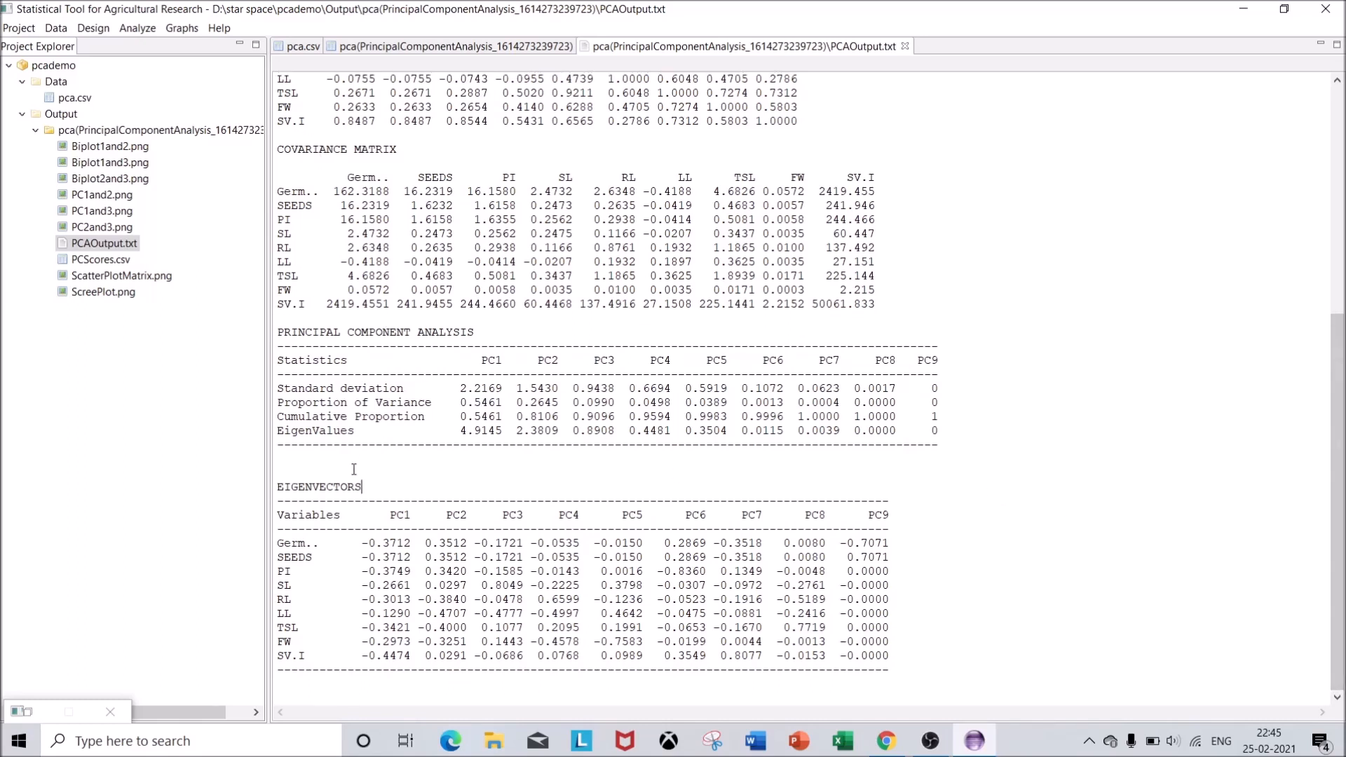
{"action": "left_click_drag", "start_coordinate": [278, 487], "coordinate": [883, 688]}
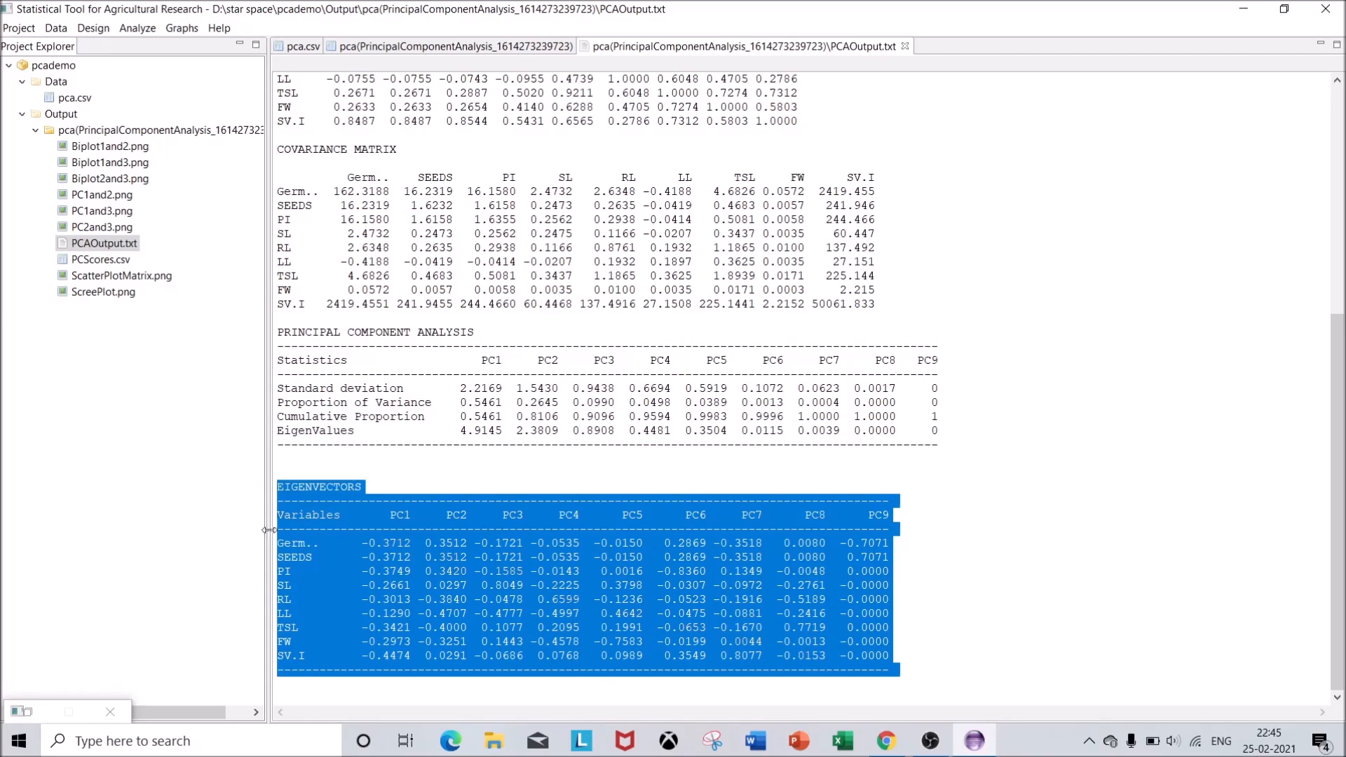
{"action": "left_click", "coordinate": [377, 545]}
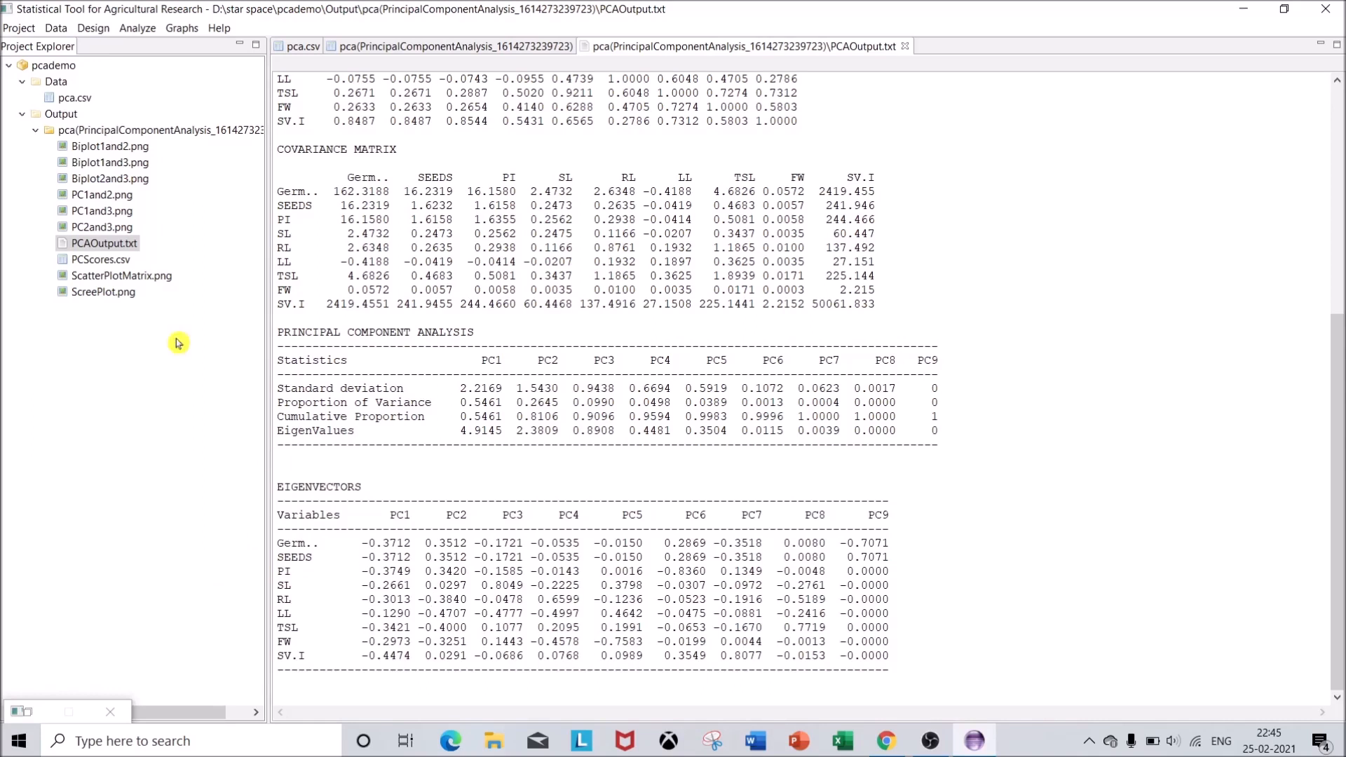
- View the genotype scores in PCScores.csv and return to the Principal Component Analysis table in PCAOutput.txt
{"action": "double_click", "coordinate": [97, 262]}
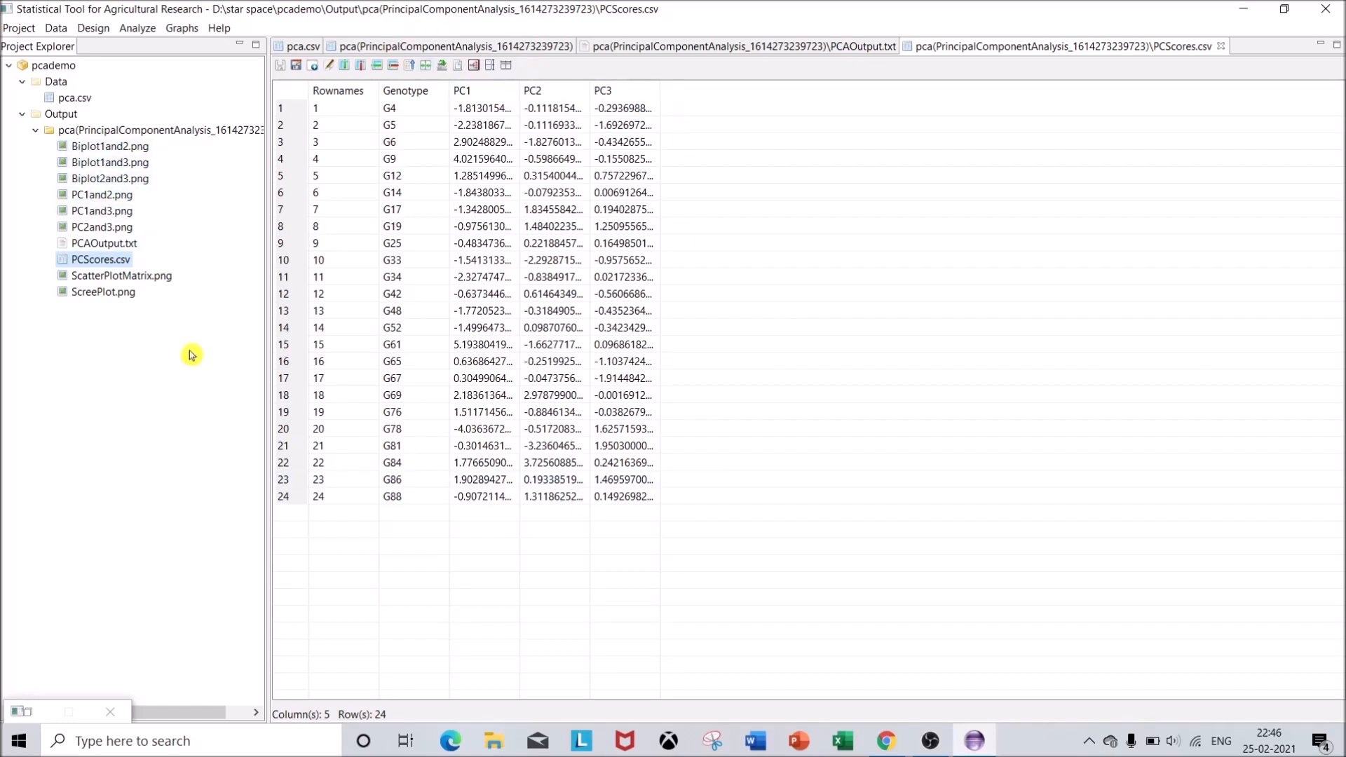
{"action": "double_click", "coordinate": [90, 246]}
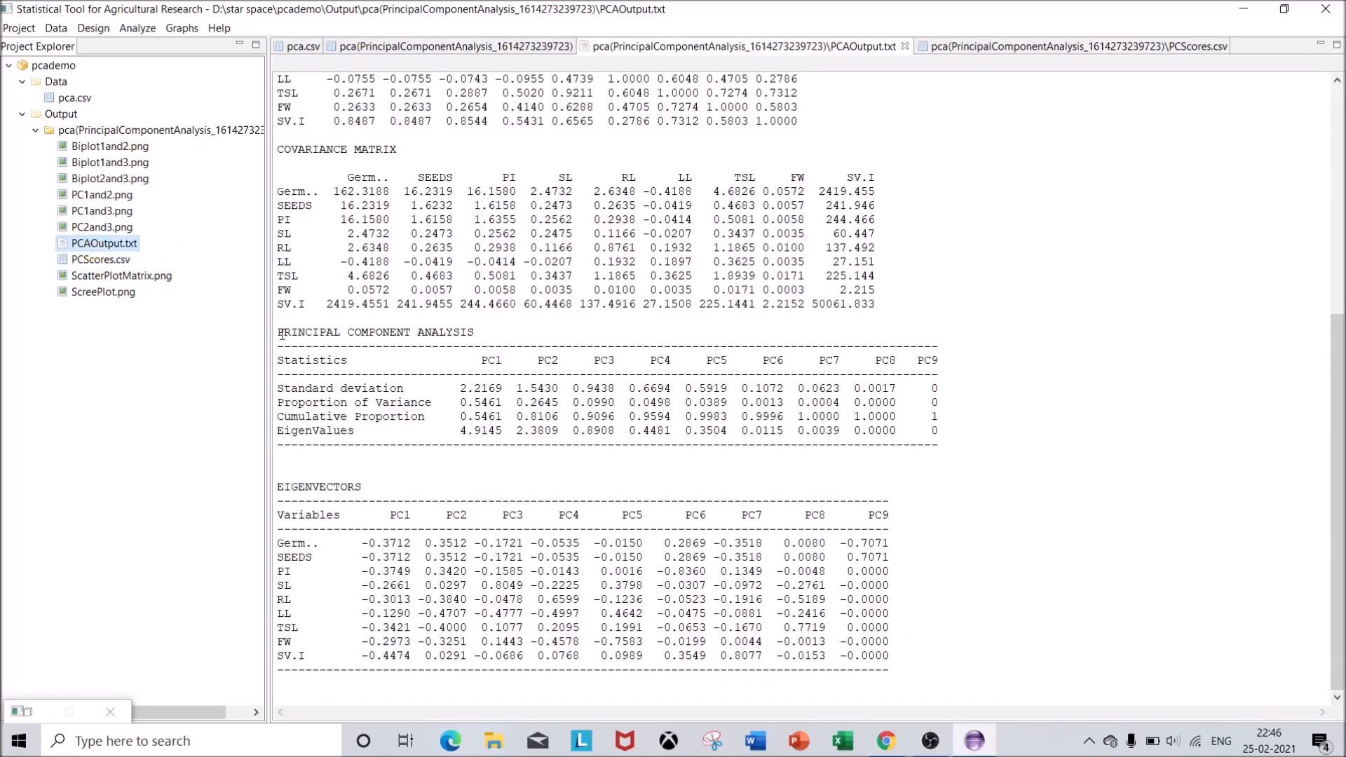
{"action": "left_click_drag", "start_coordinate": [281, 334], "coordinate": [947, 447]}
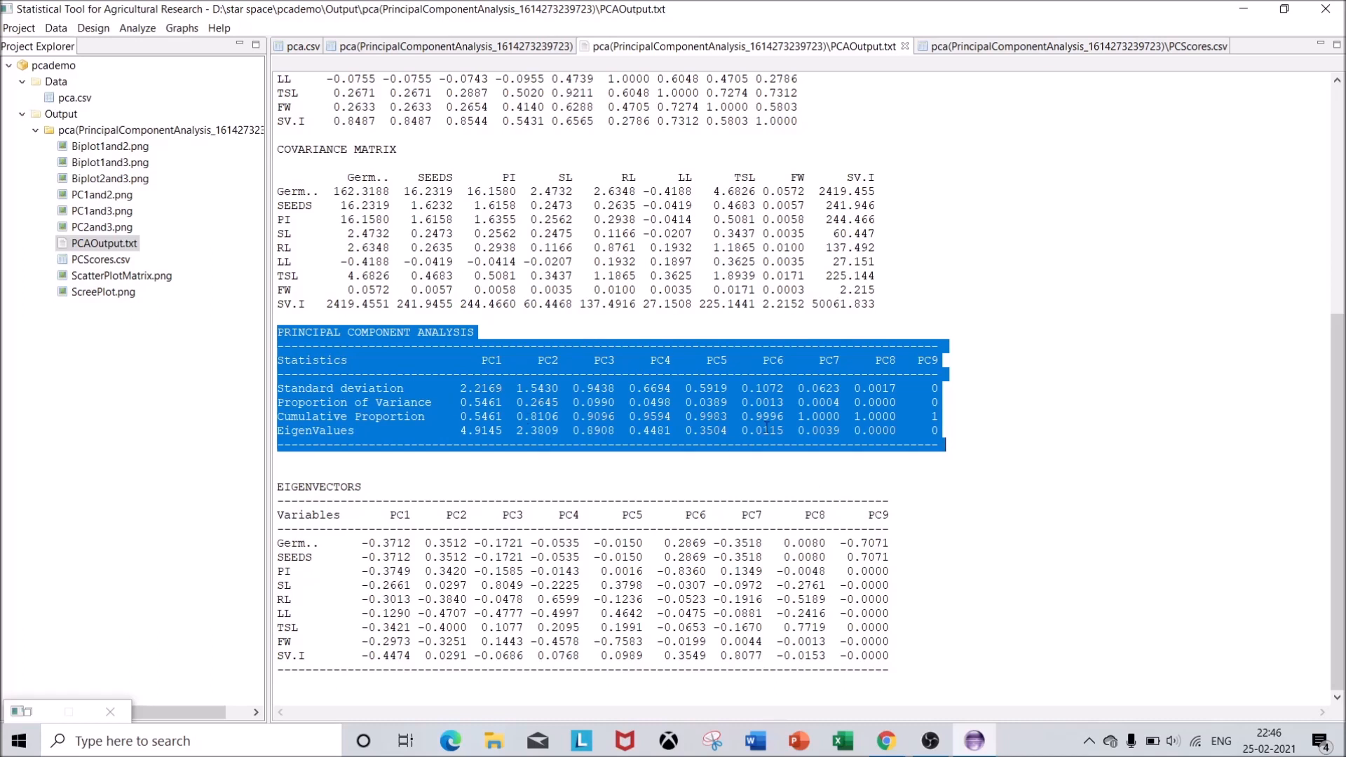
- View Biplot1and2.png and check it against the PC1 and PC2 columns in PCAOutput.txt
{"action": "double_click", "coordinate": [84, 147]}
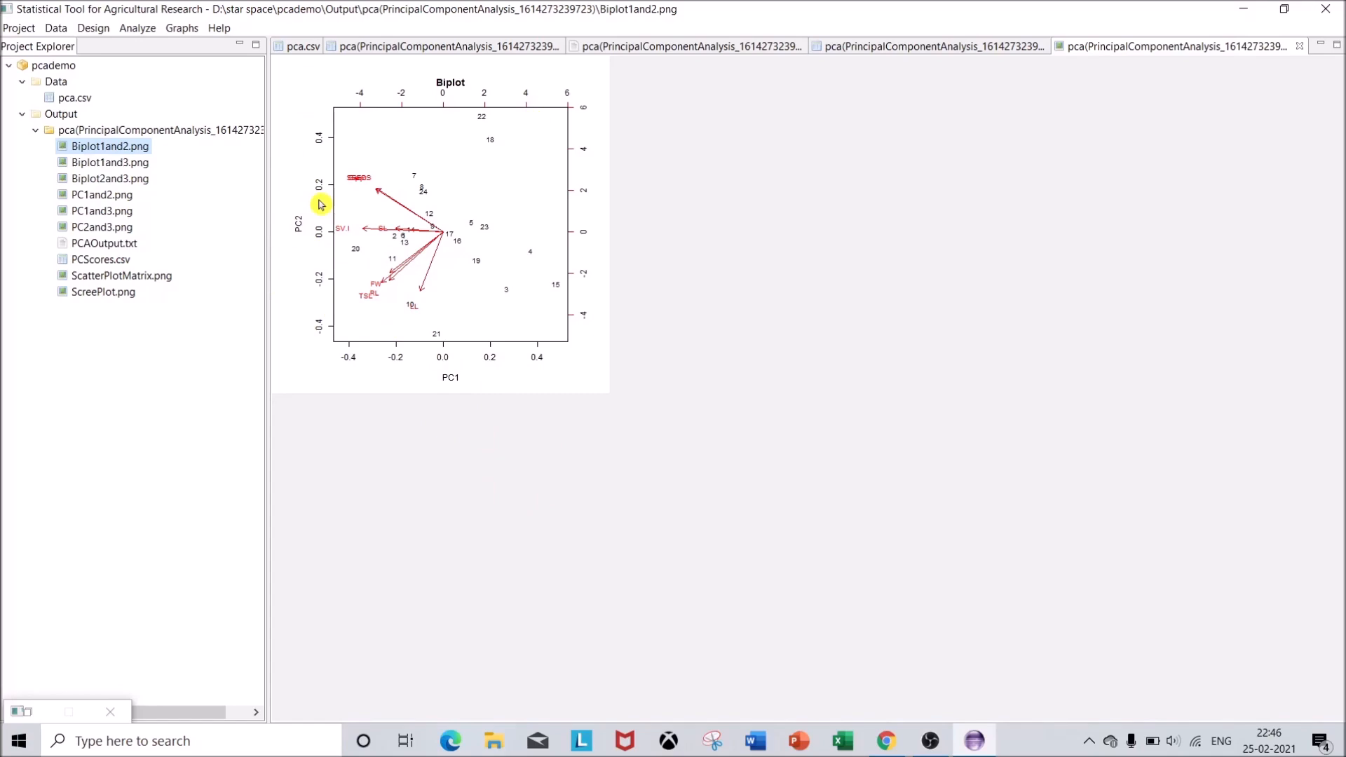
{"action": "double_click", "coordinate": [96, 244]}
{"action": "left_click_drag", "start_coordinate": [476, 361], "coordinate": [567, 361]}
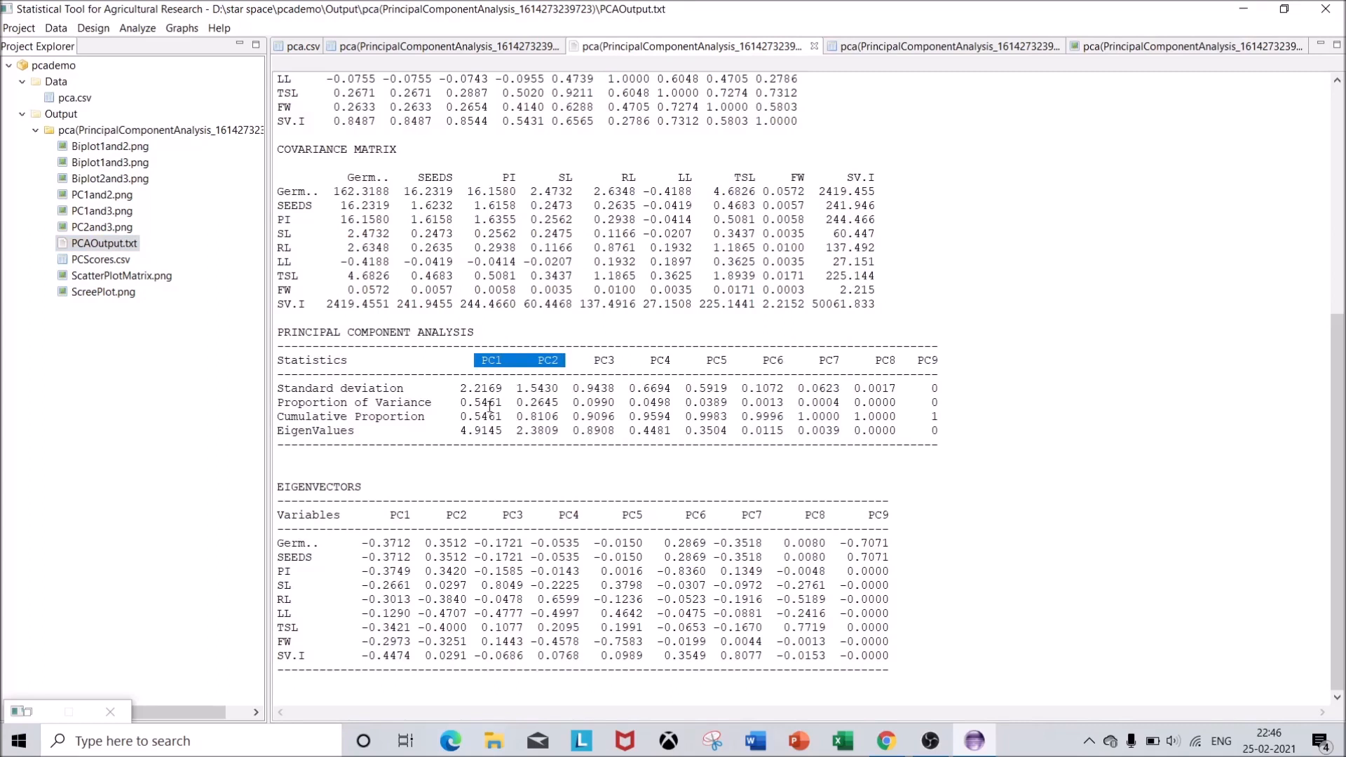
- View the three biplot images in turn: Biplot1and2.png, Biplot1and3.png and Biplot2and3.png
{"action": "double_click", "coordinate": [104, 149]}
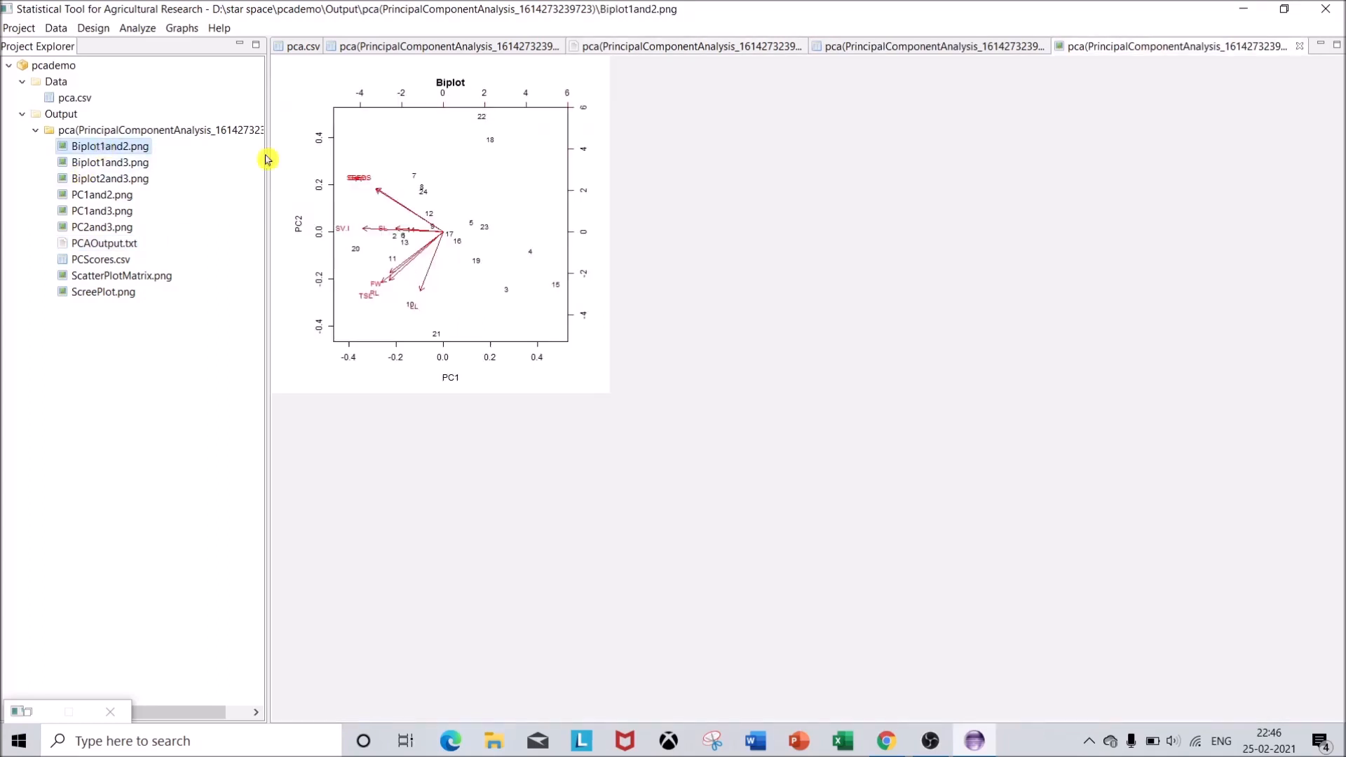
{"action": "double_click", "coordinate": [143, 163]}
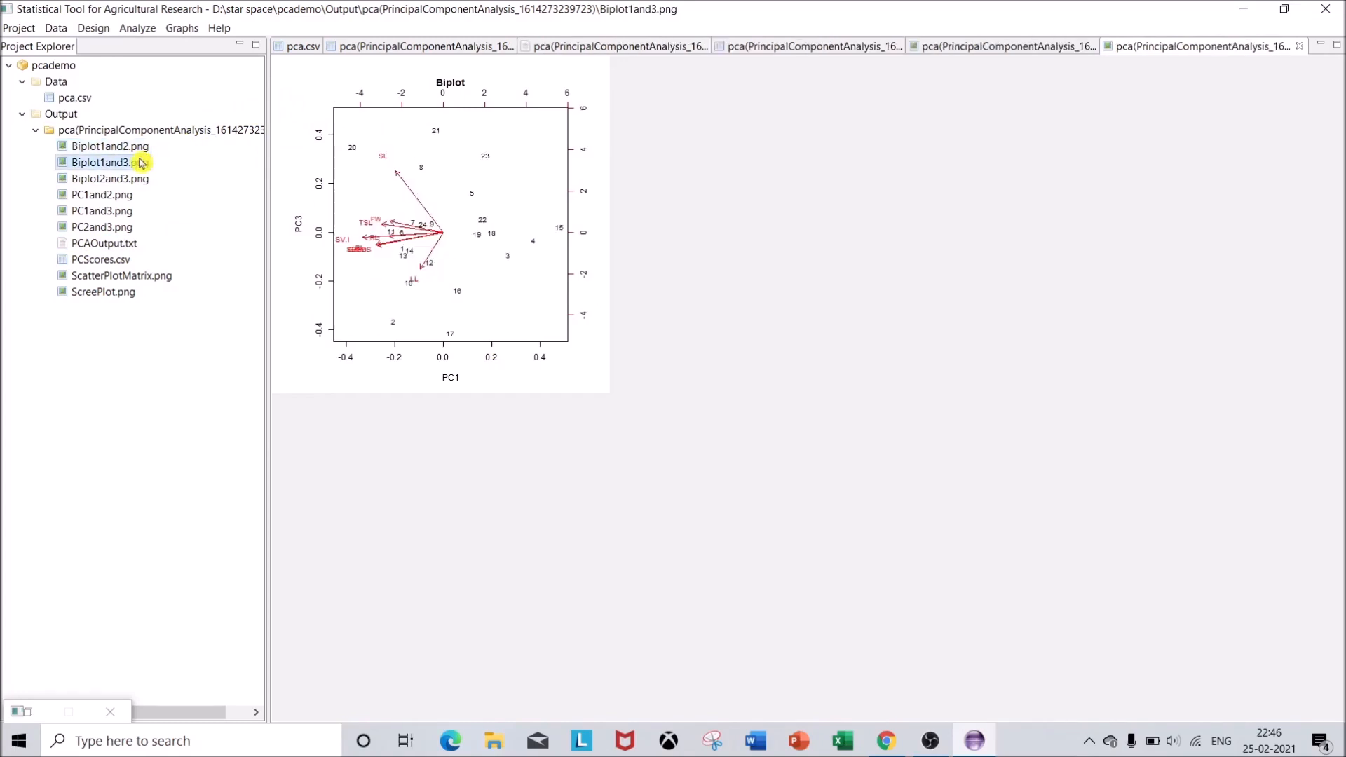
{"action": "double_click", "coordinate": [131, 181]}
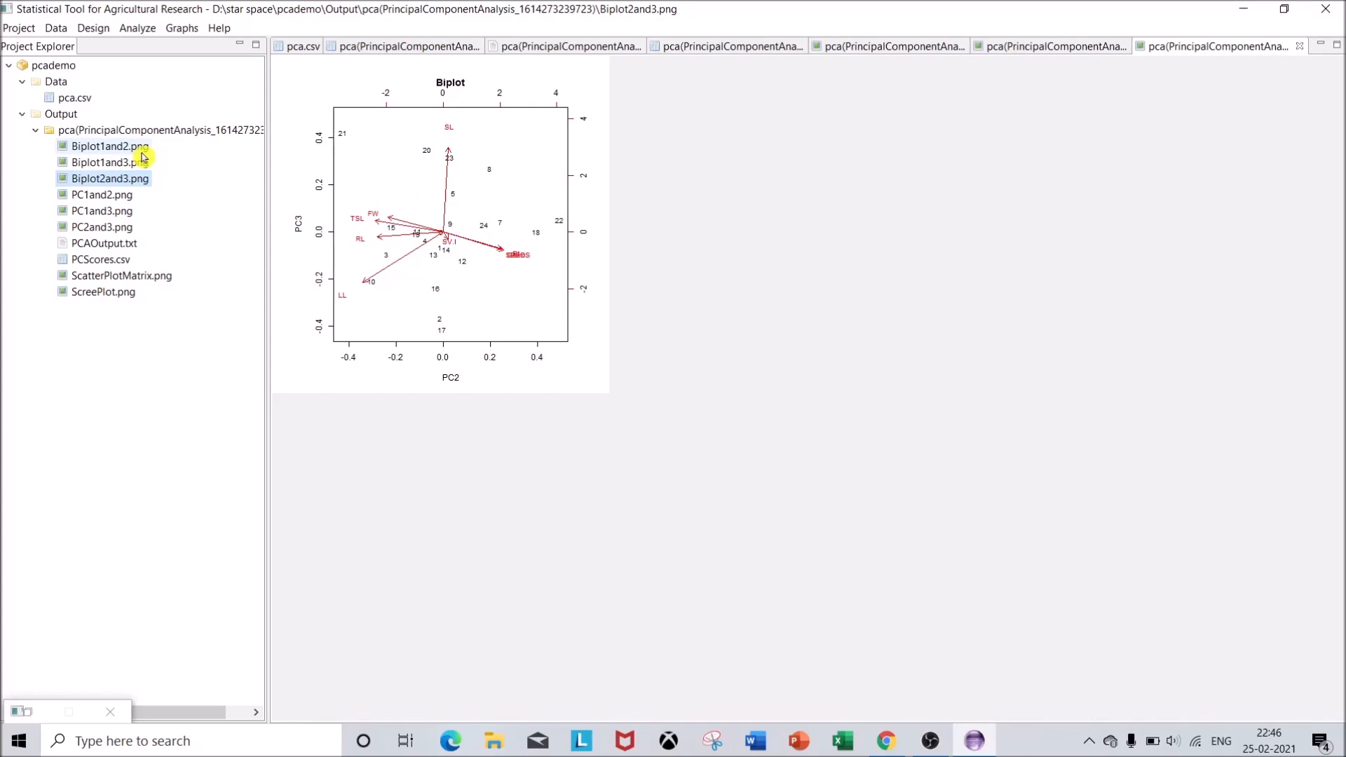
- View the PCA plots PC1and2.png, PC1and3.png and PC2and3.png, followed by ScatterPlotMatrix.png and ScreePlot.png
{"action": "double_click", "coordinate": [89, 199]}
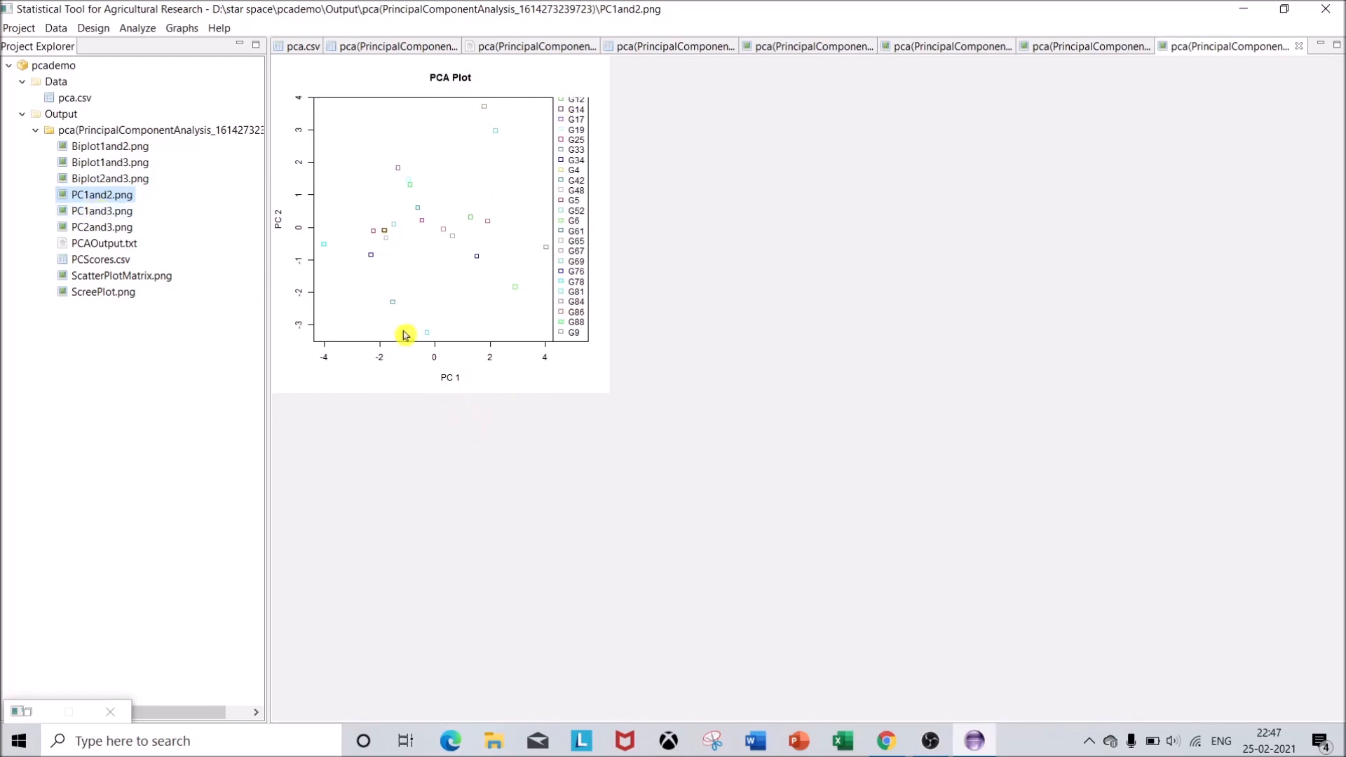
{"action": "double_click", "coordinate": [101, 210]}
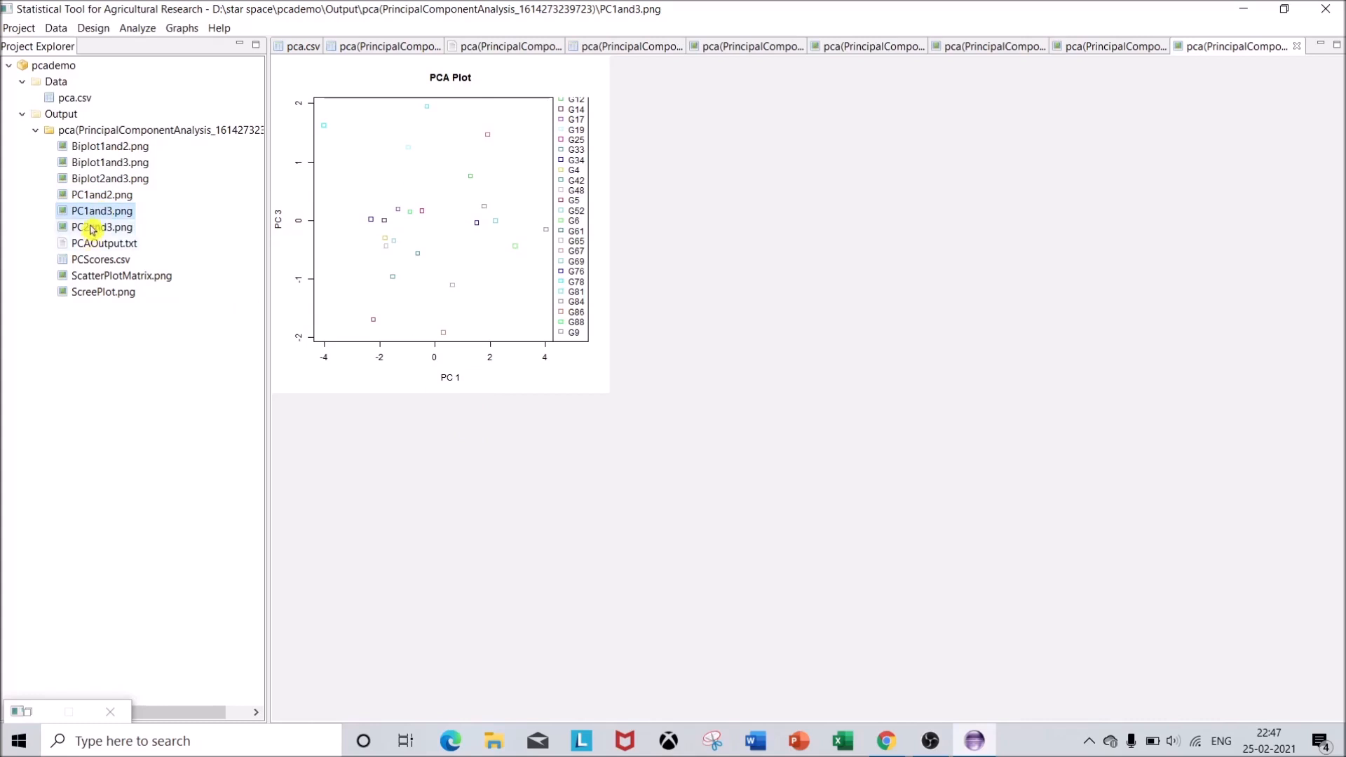
{"action": "double_click", "coordinate": [92, 227]}
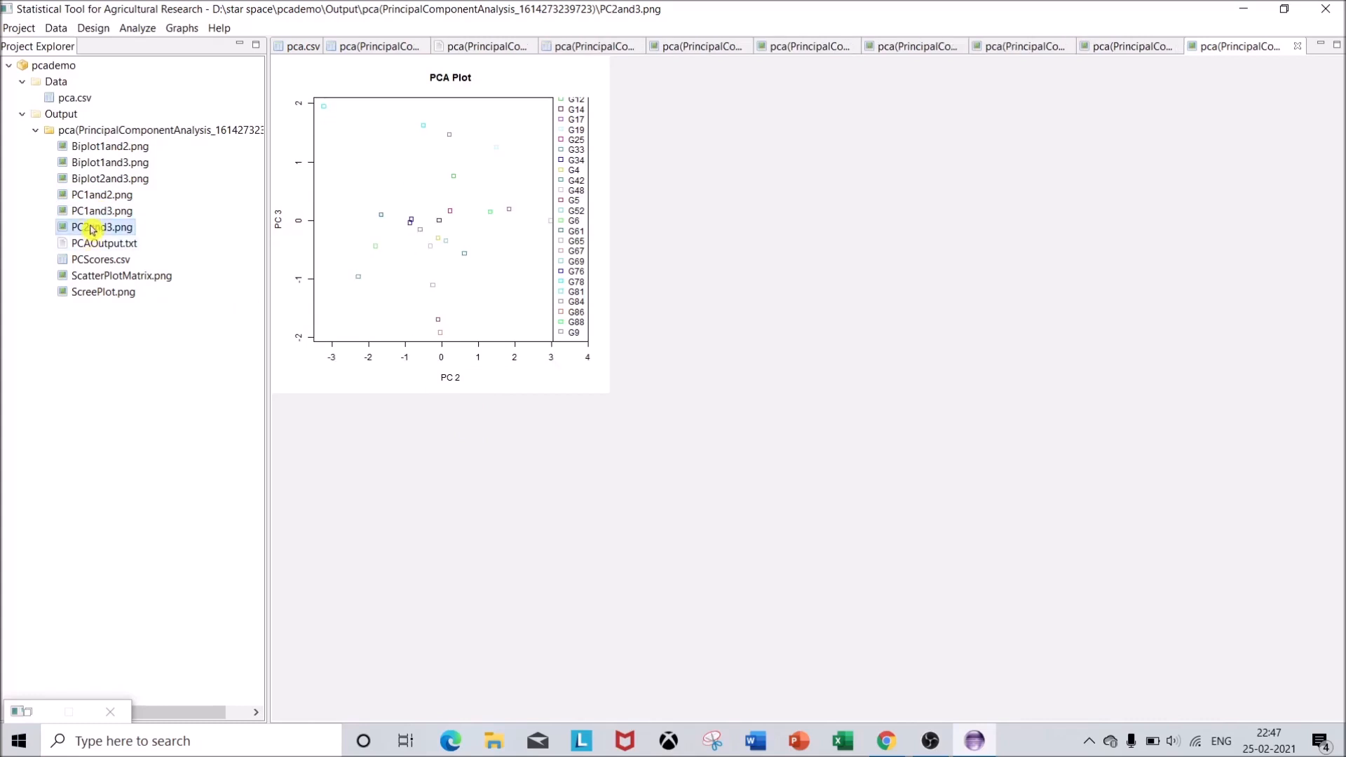
{"action": "double_click", "coordinate": [128, 281]}
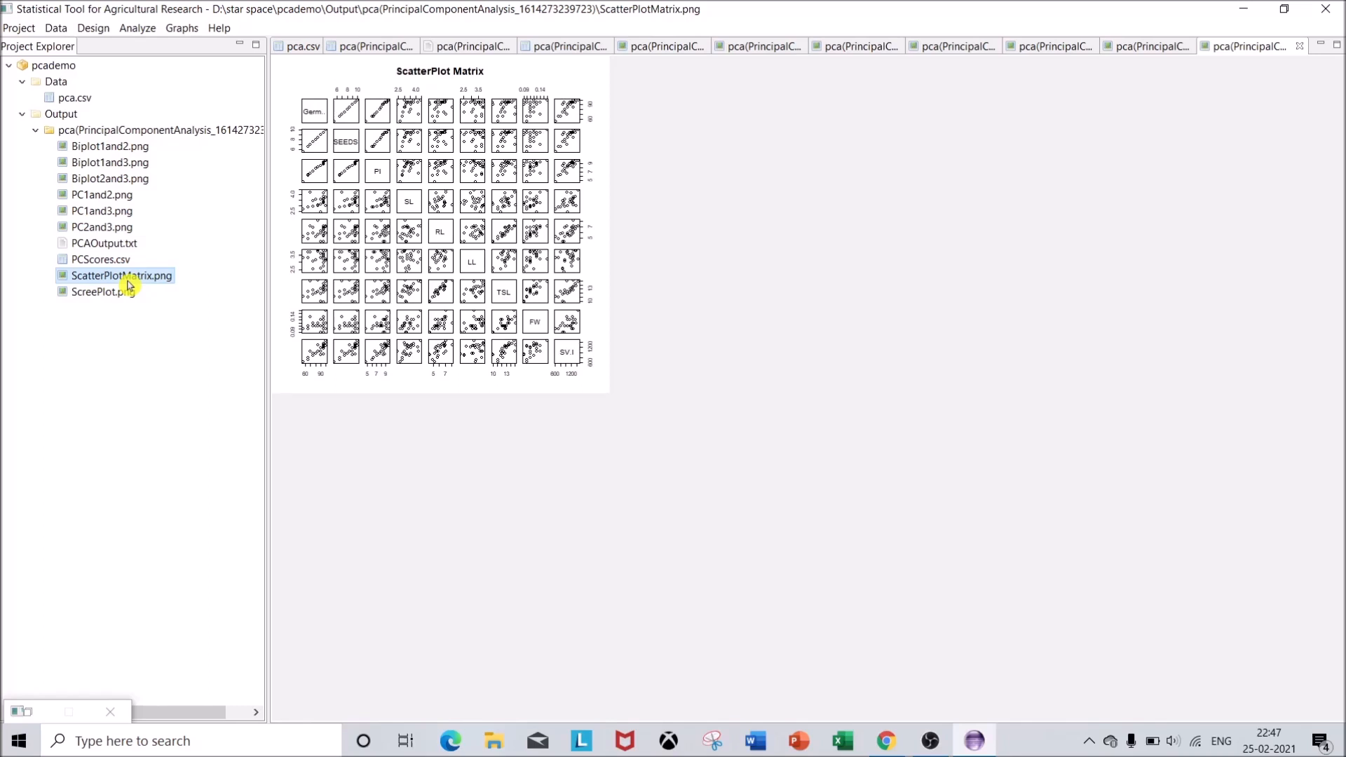
{"action": "double_click", "coordinate": [79, 295]}
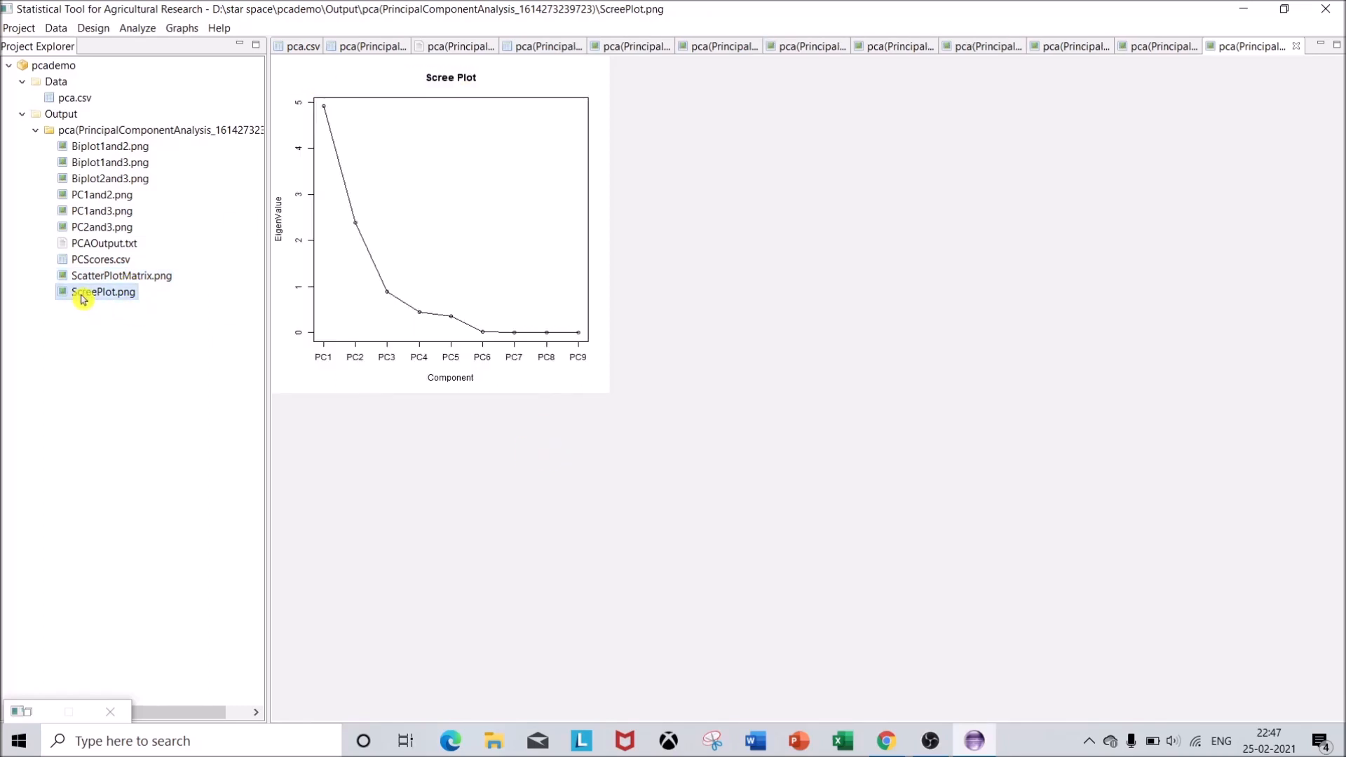